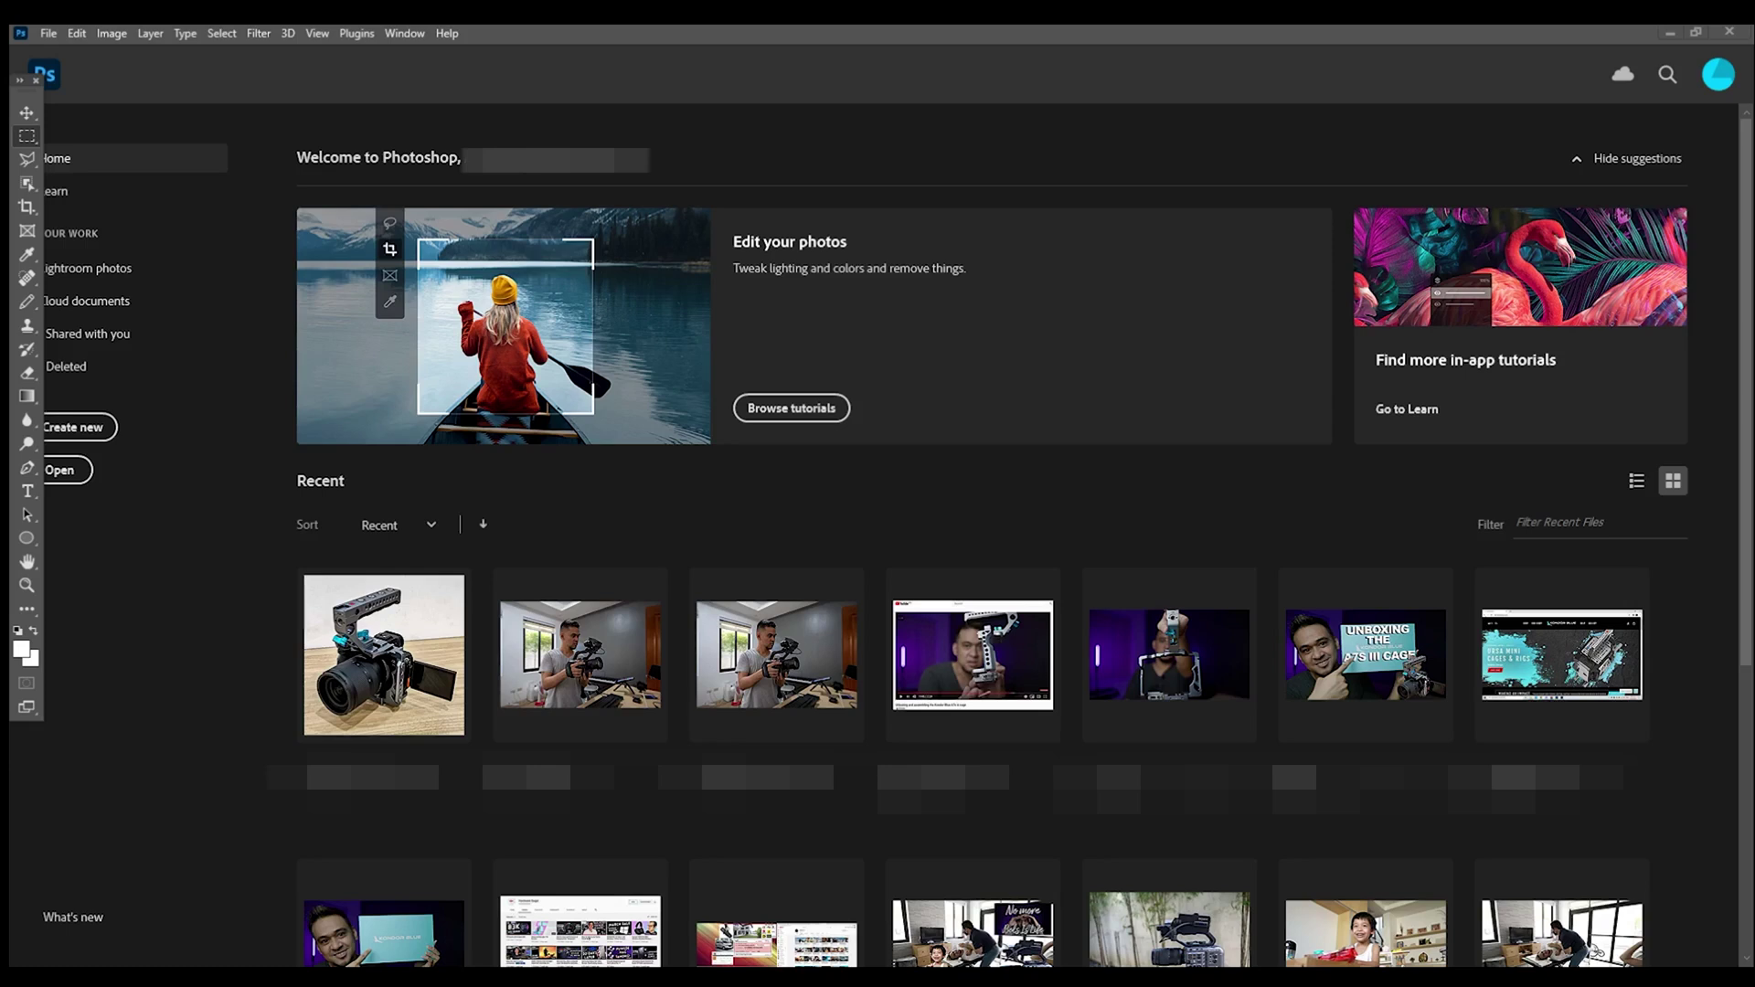
Step: Open DSC00487.ARW through File > Open, keeping Camera Raw as the file type
left_click(49, 35)
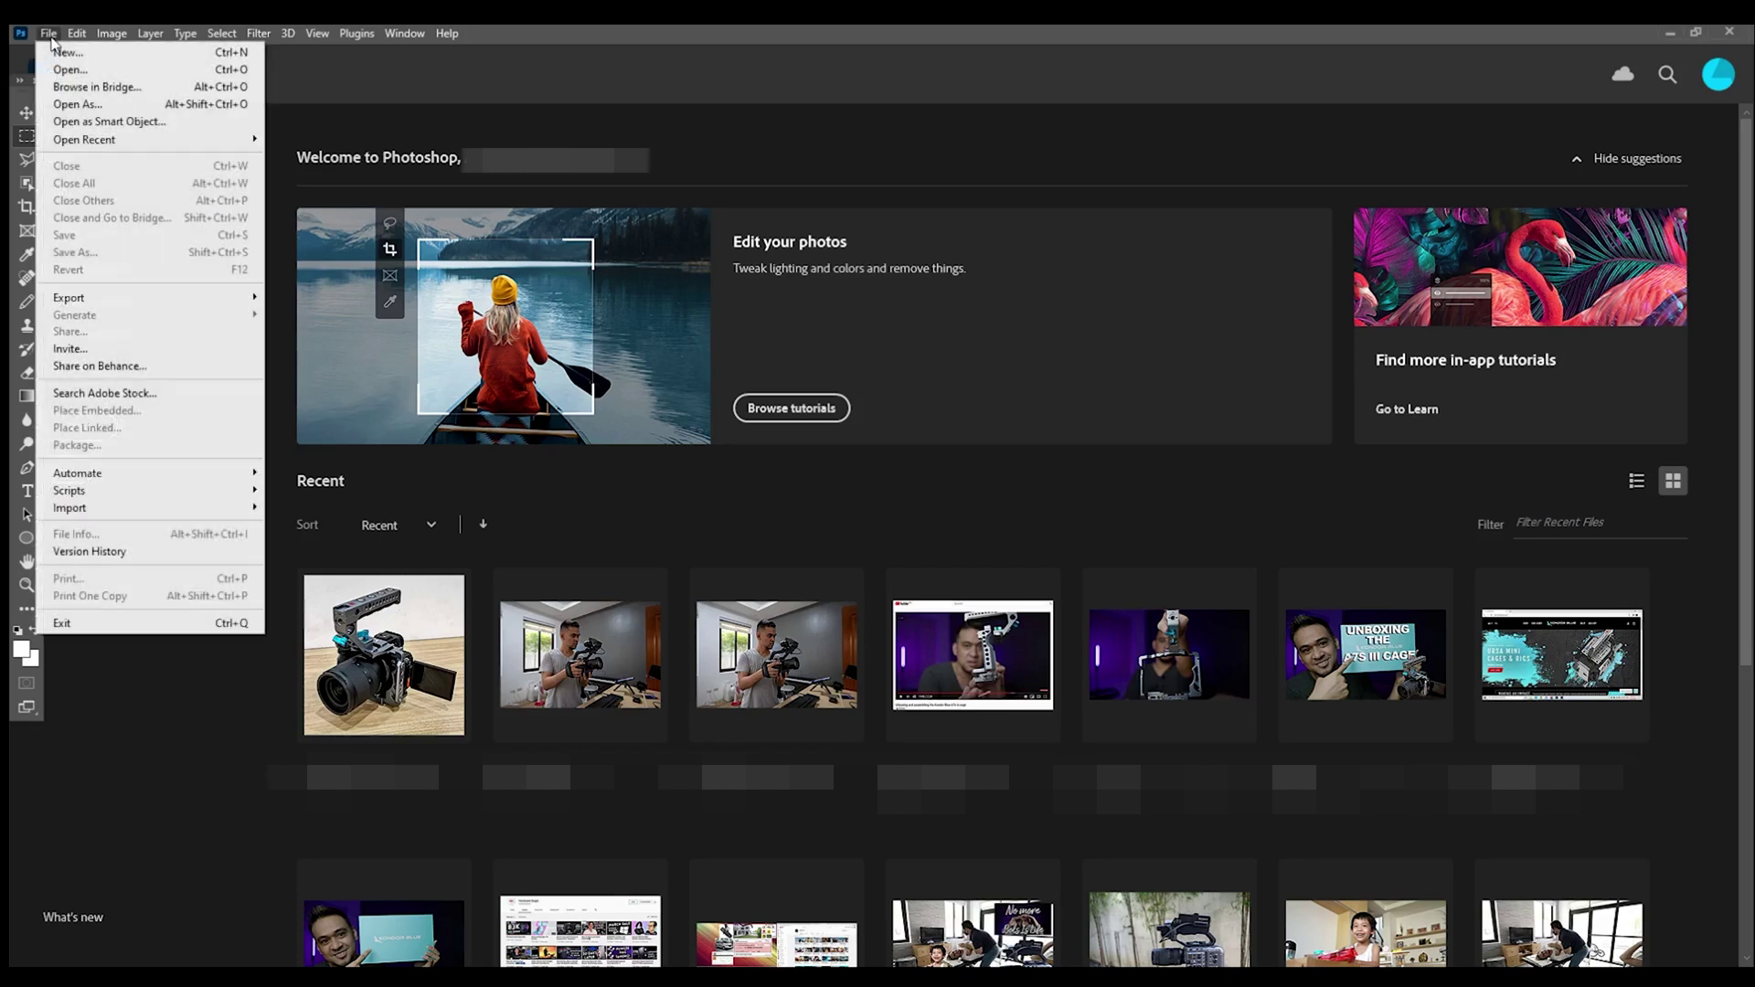
left_click(126, 107)
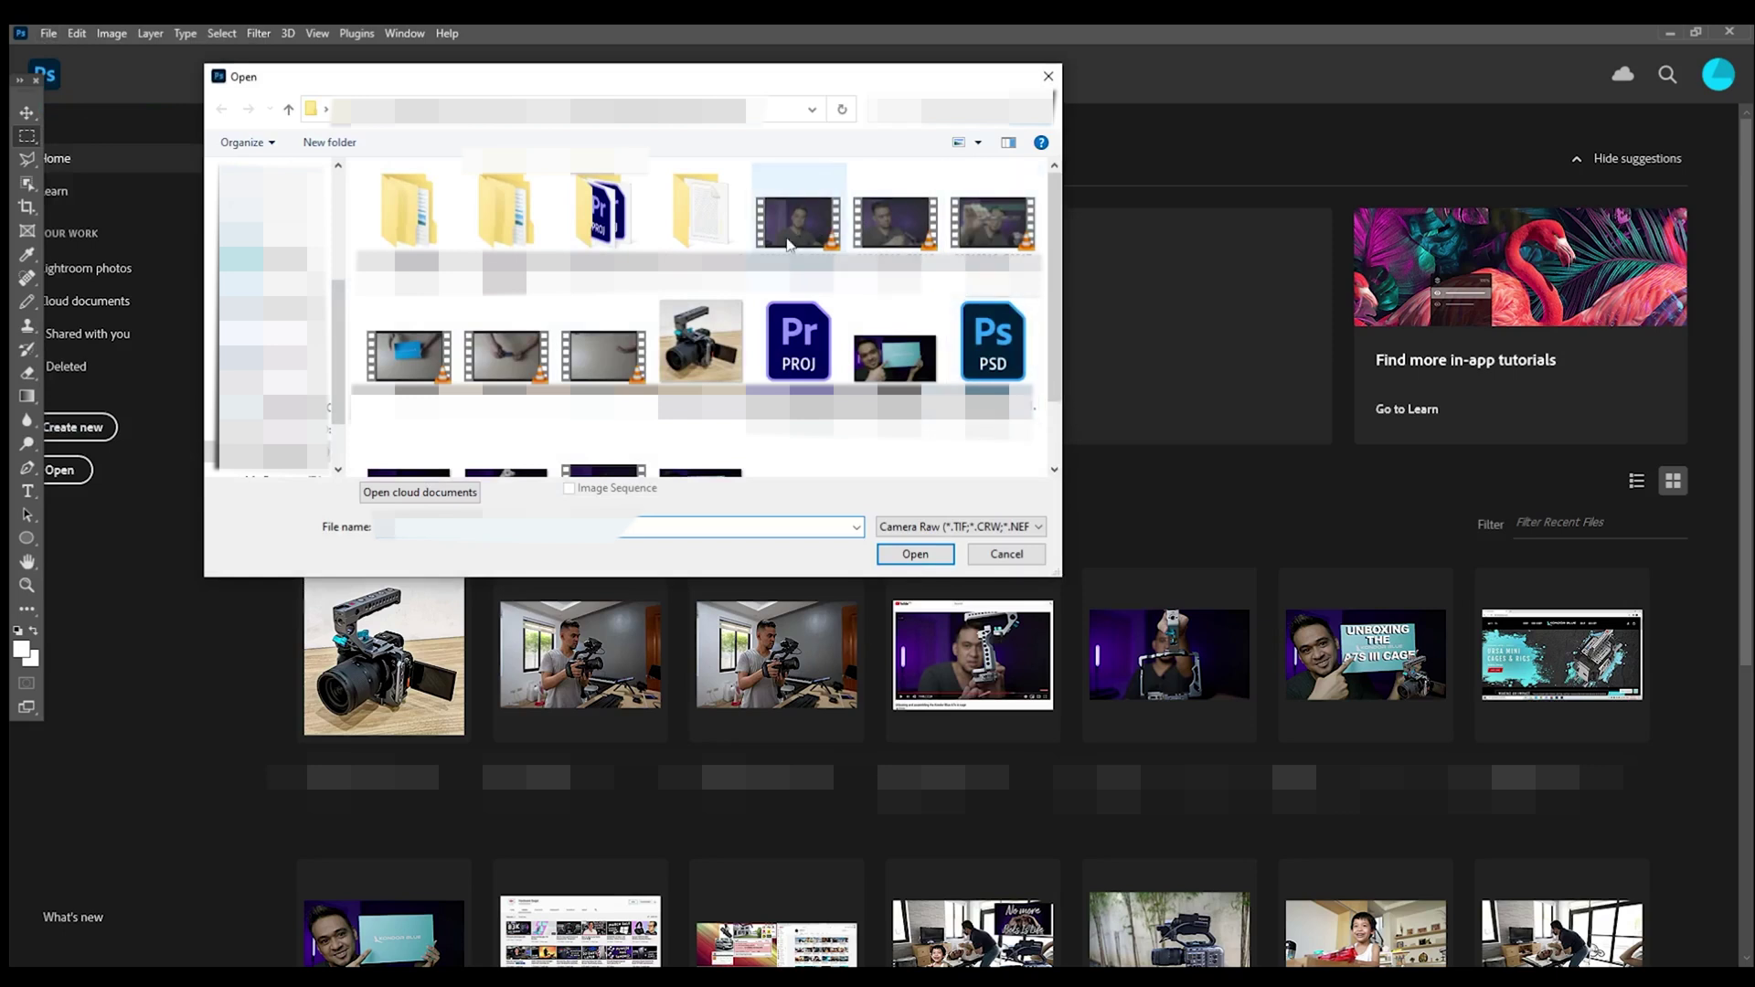
left_click(724, 345)
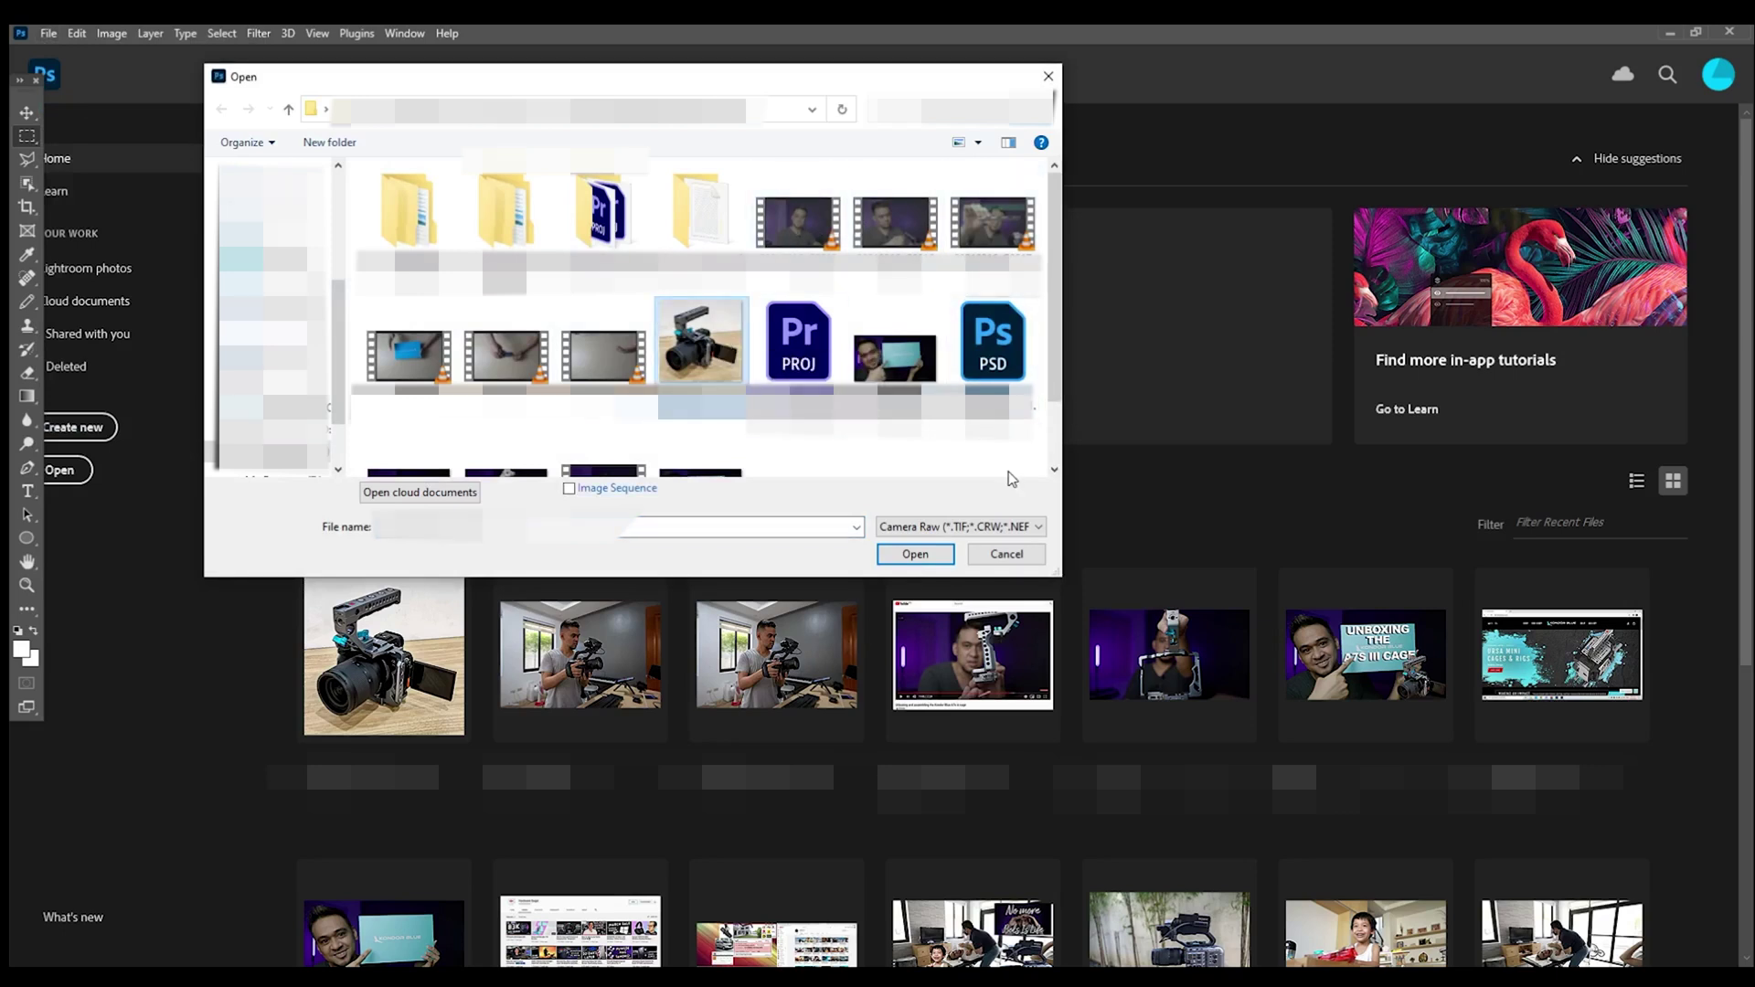
left_click(1021, 529)
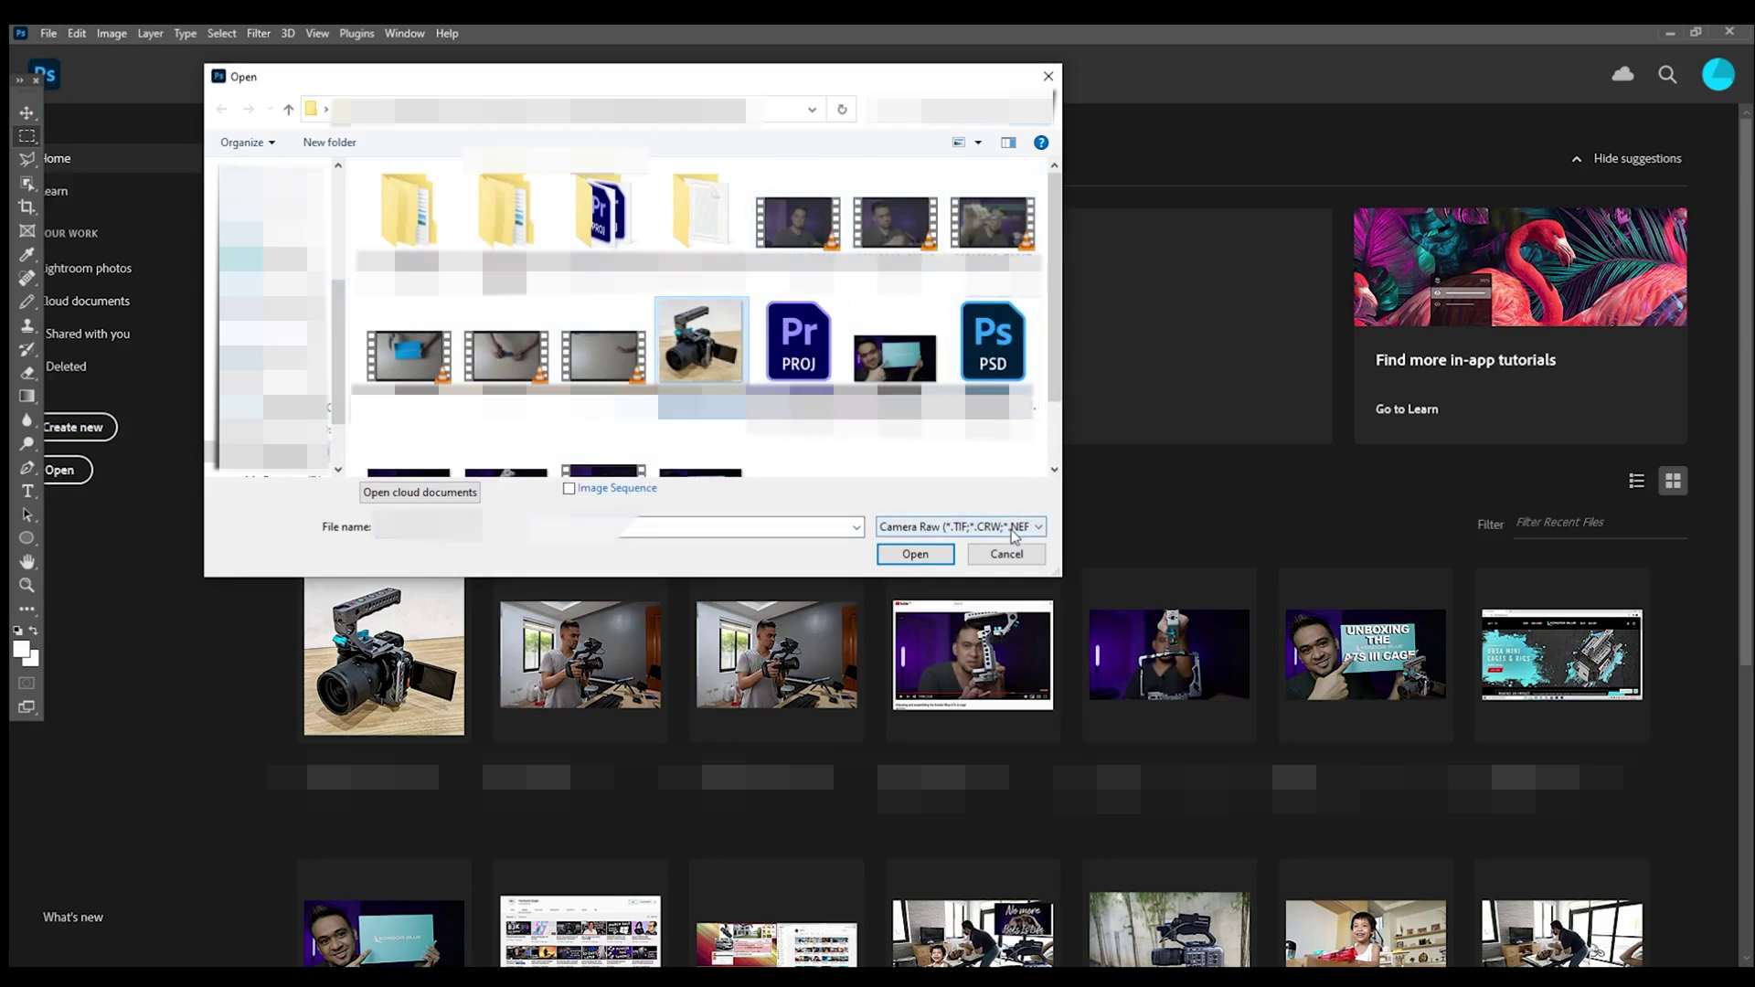
left_click(1014, 534)
left_click(1013, 528)
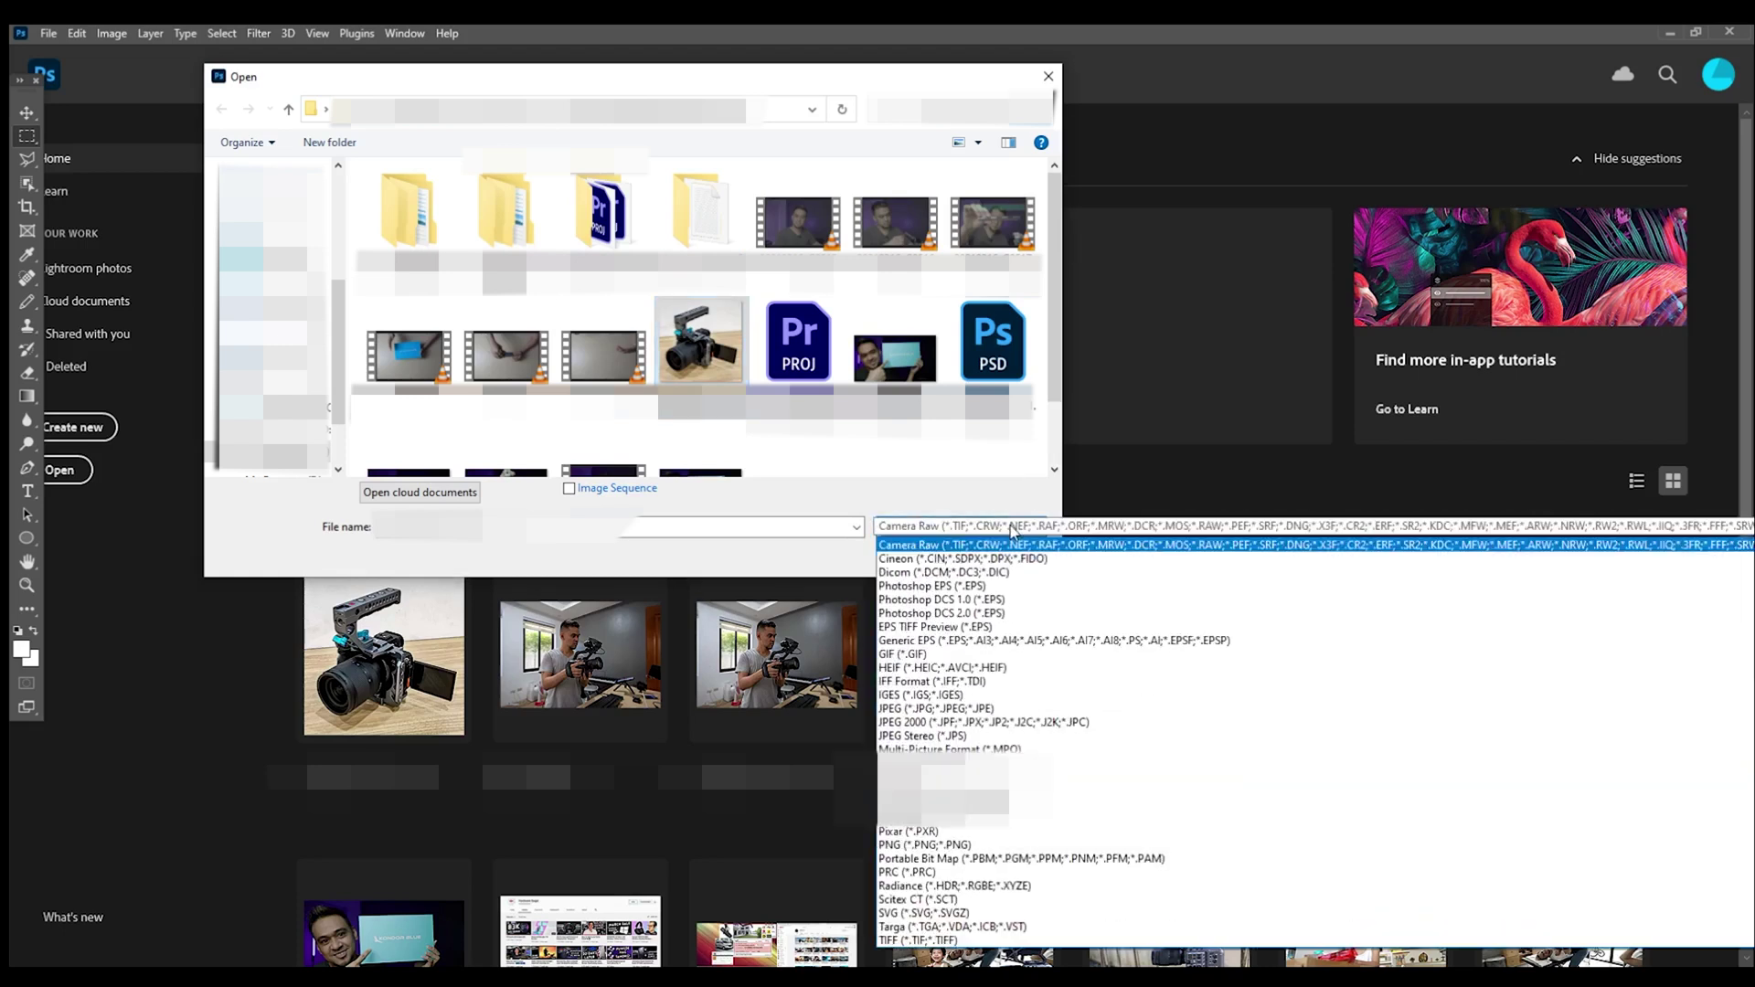
left_click(908, 549)
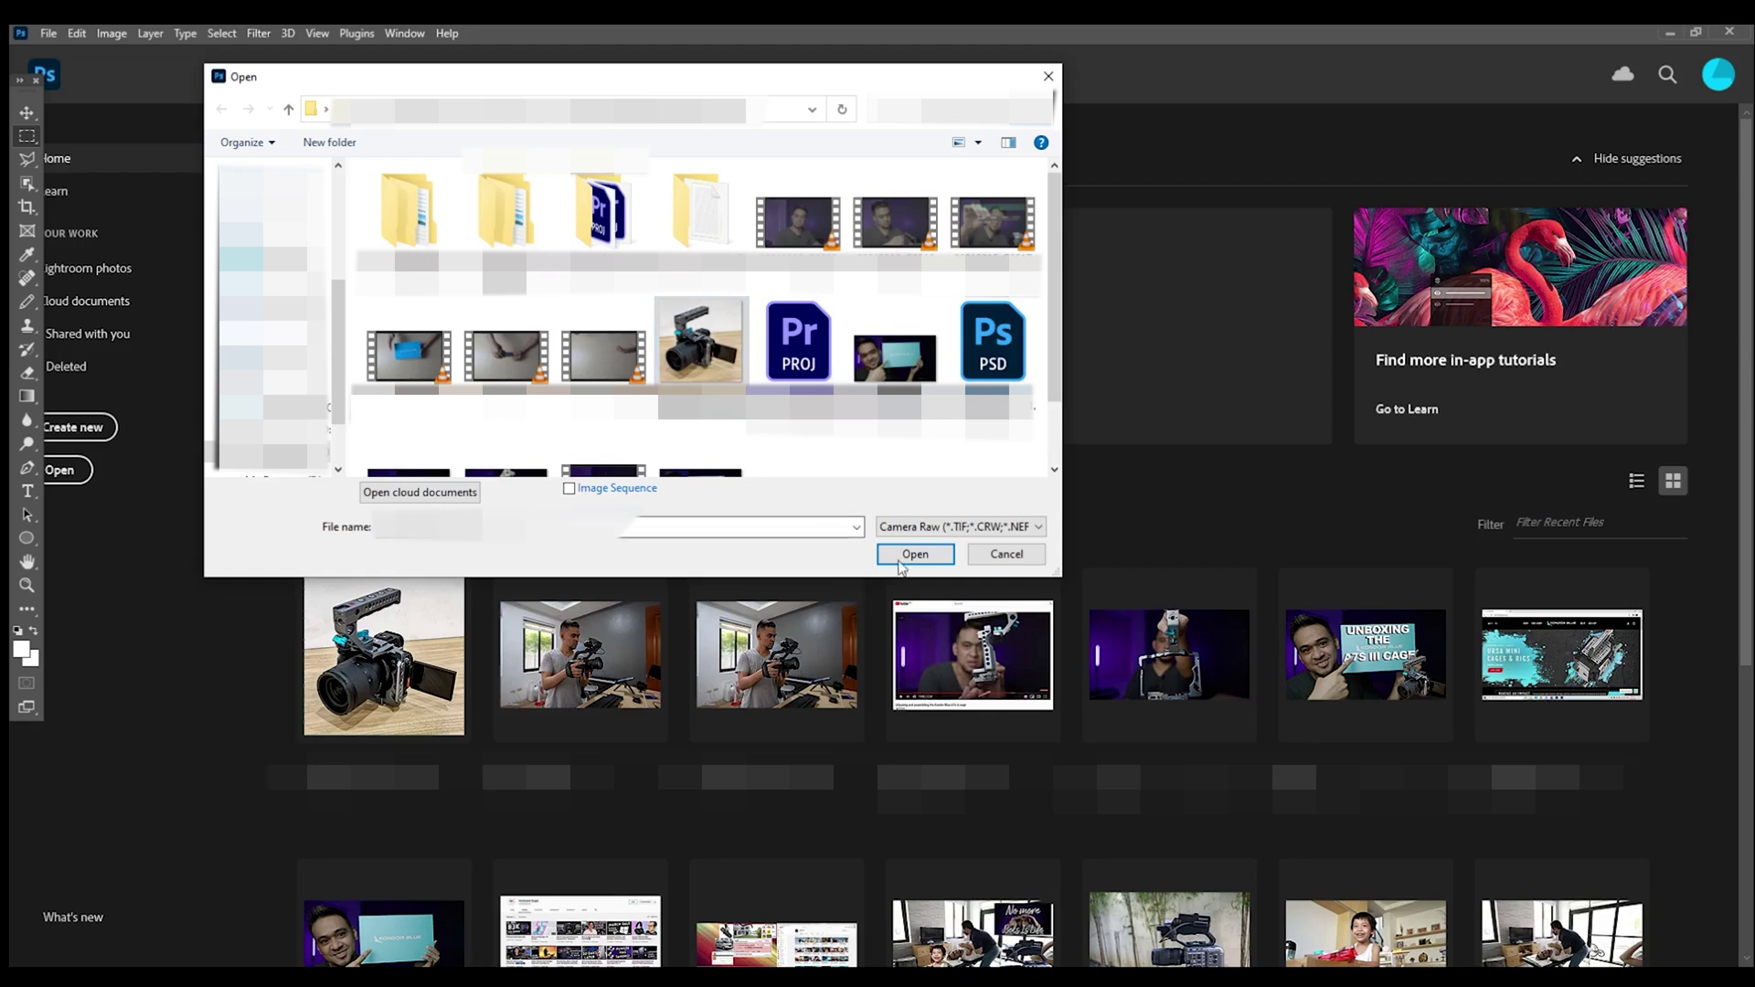
left_click(909, 557)
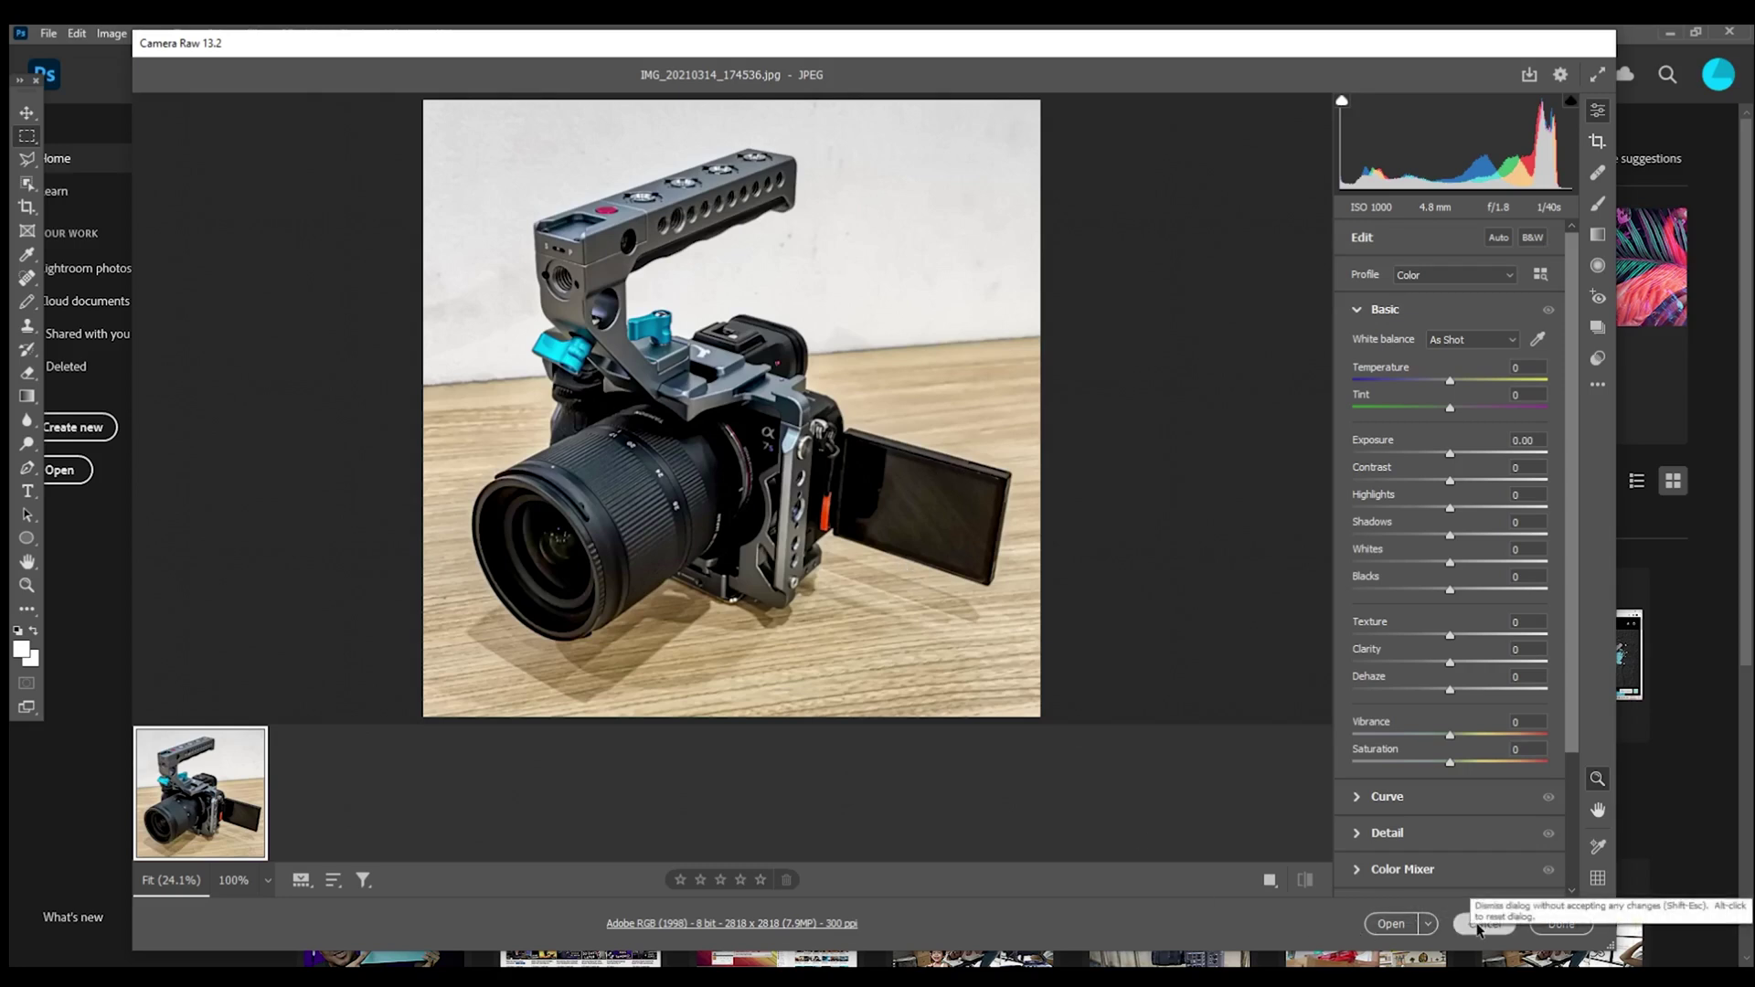
Step: Reopen DSC00487.ARW in Camera Raw and apply Auto tone (Exposure +1.61, Highlights -64, Shadows +55)
left_click(1481, 924)
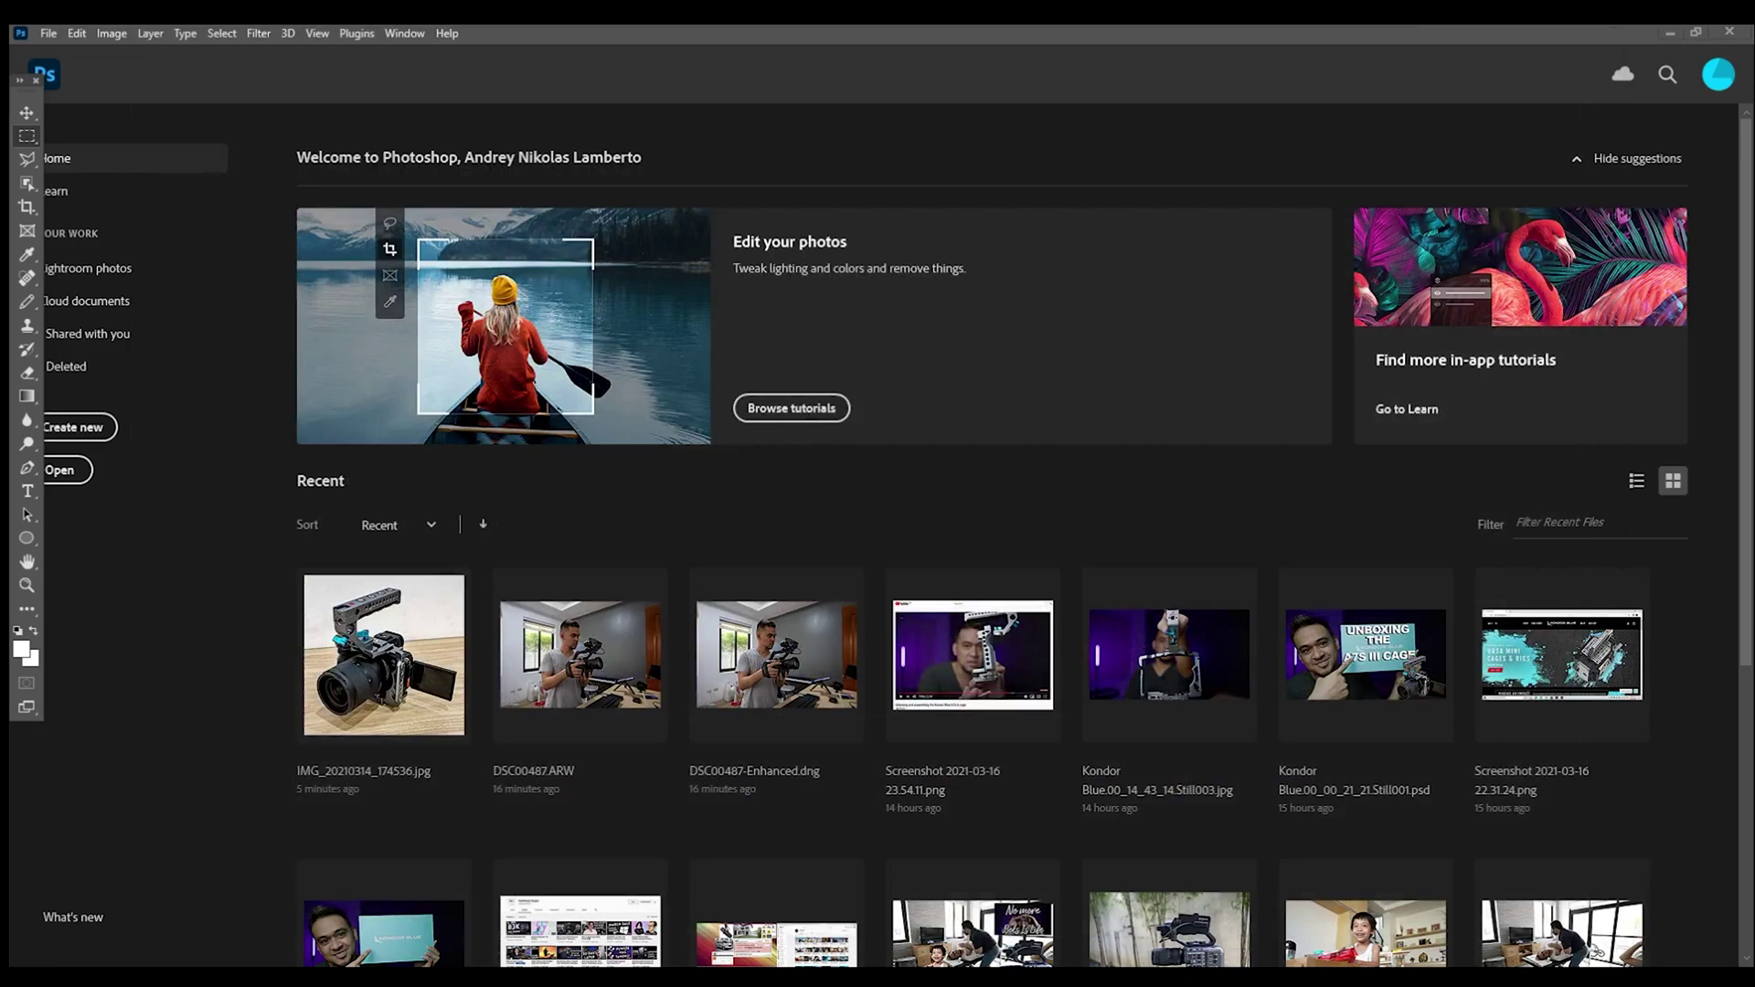
left_click_drag(442, 594, 904, 543)
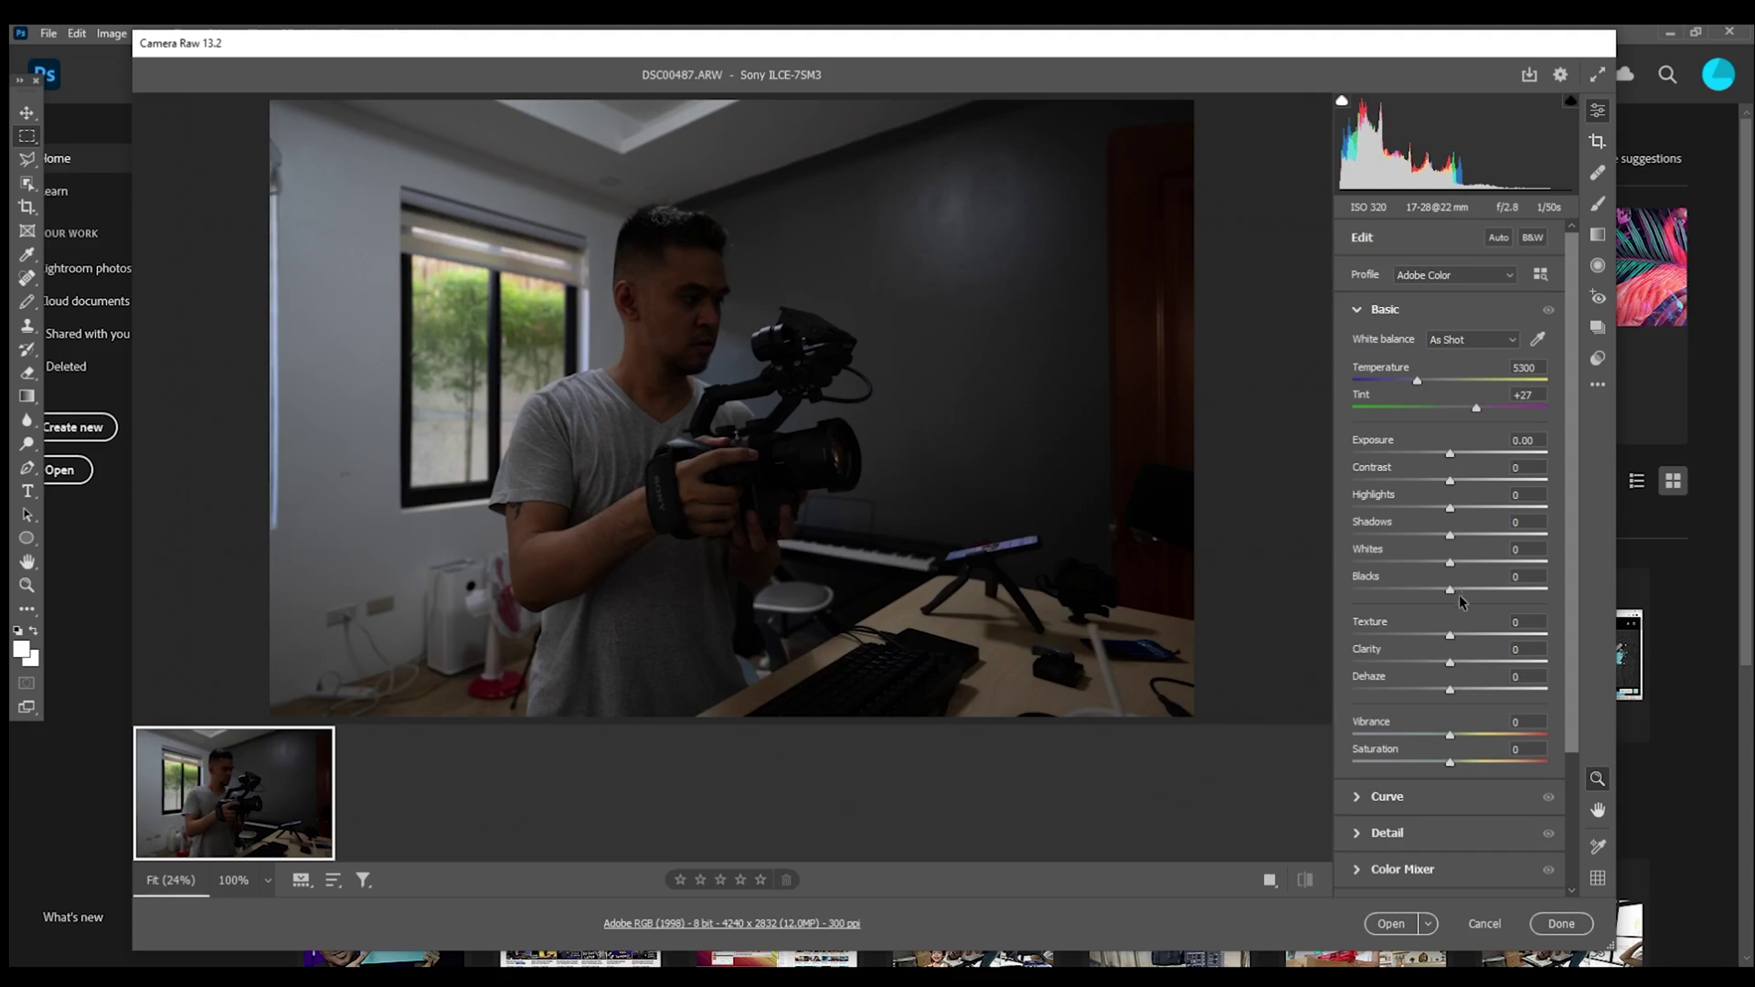
left_click(1504, 241)
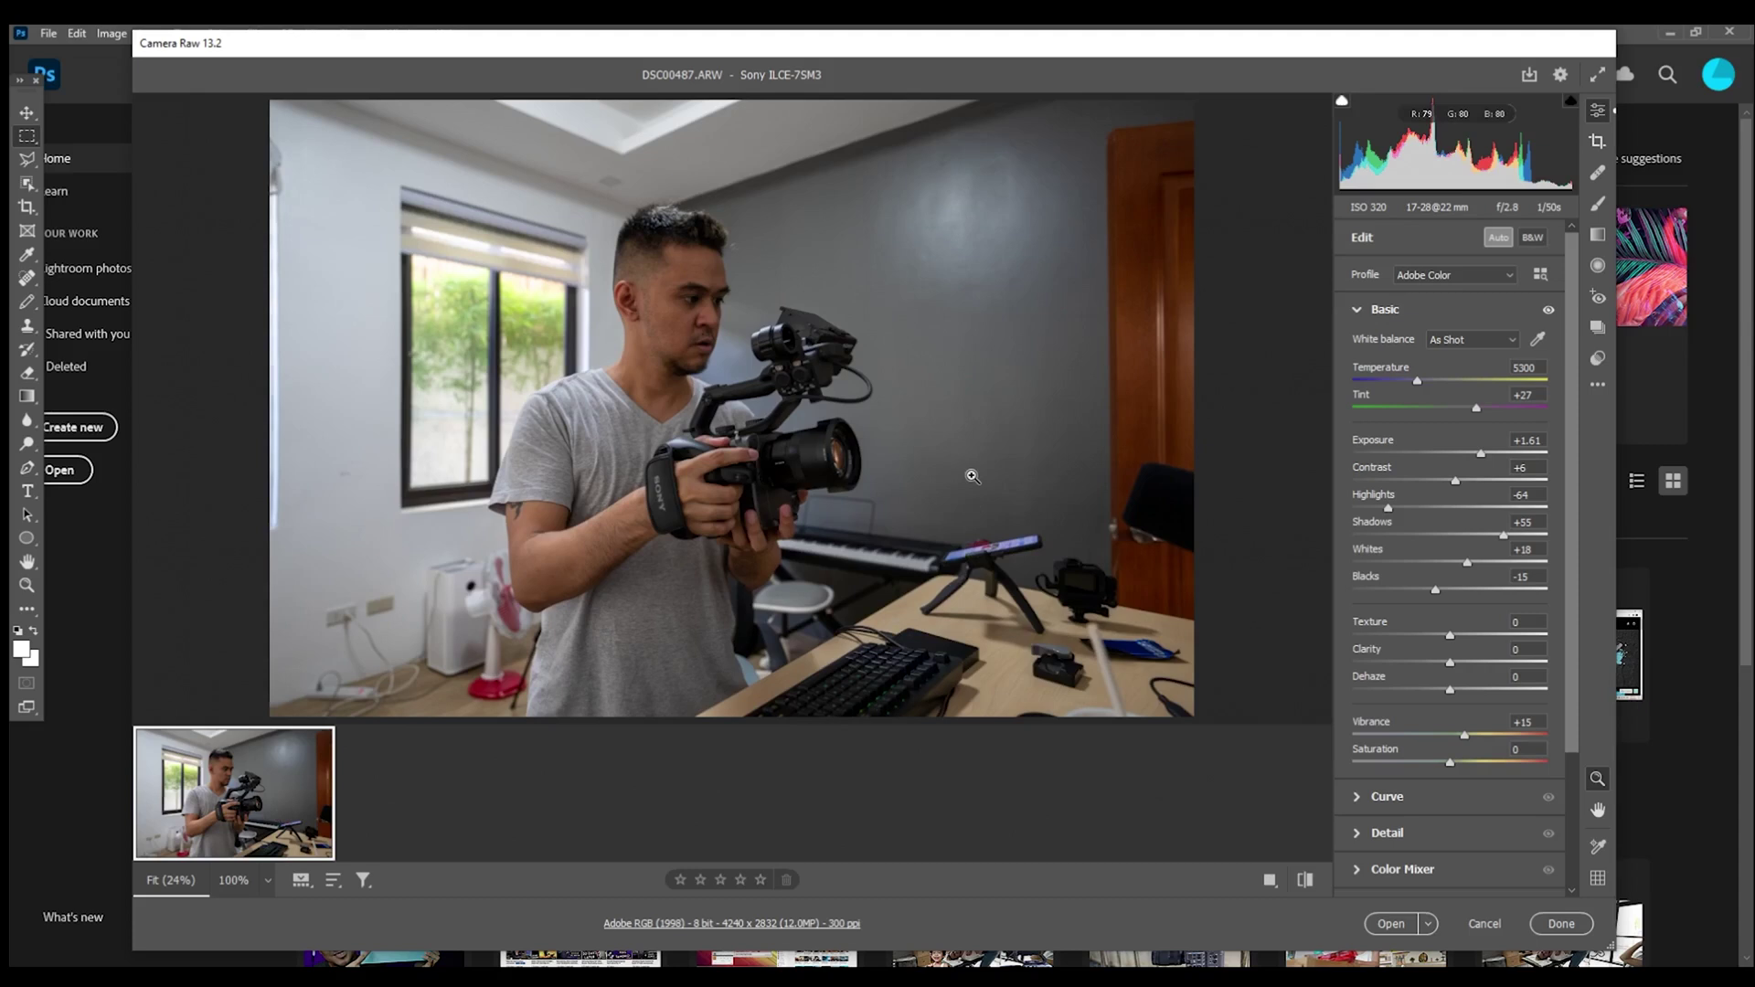
right_click(954, 464)
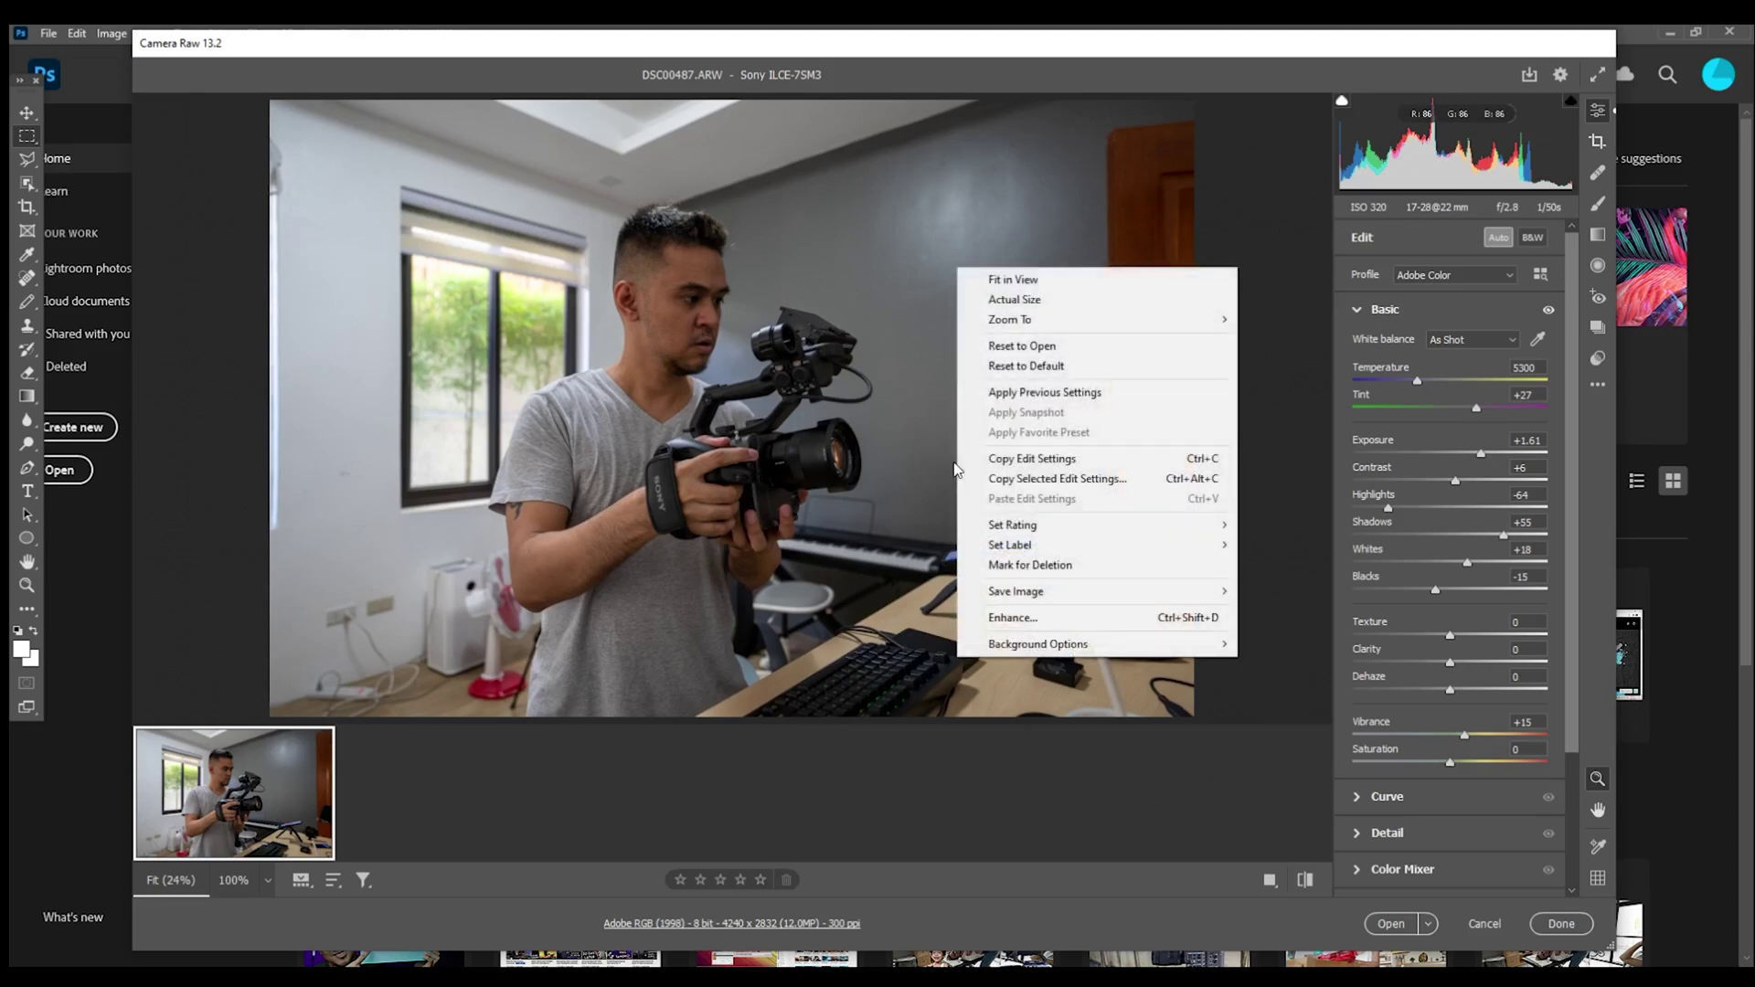
Step: Run Enhance with Super Resolution on the raw, previewing the eye, producing 8480 x 5664 DSC00487-Enhanced.dng
left_click(1065, 616)
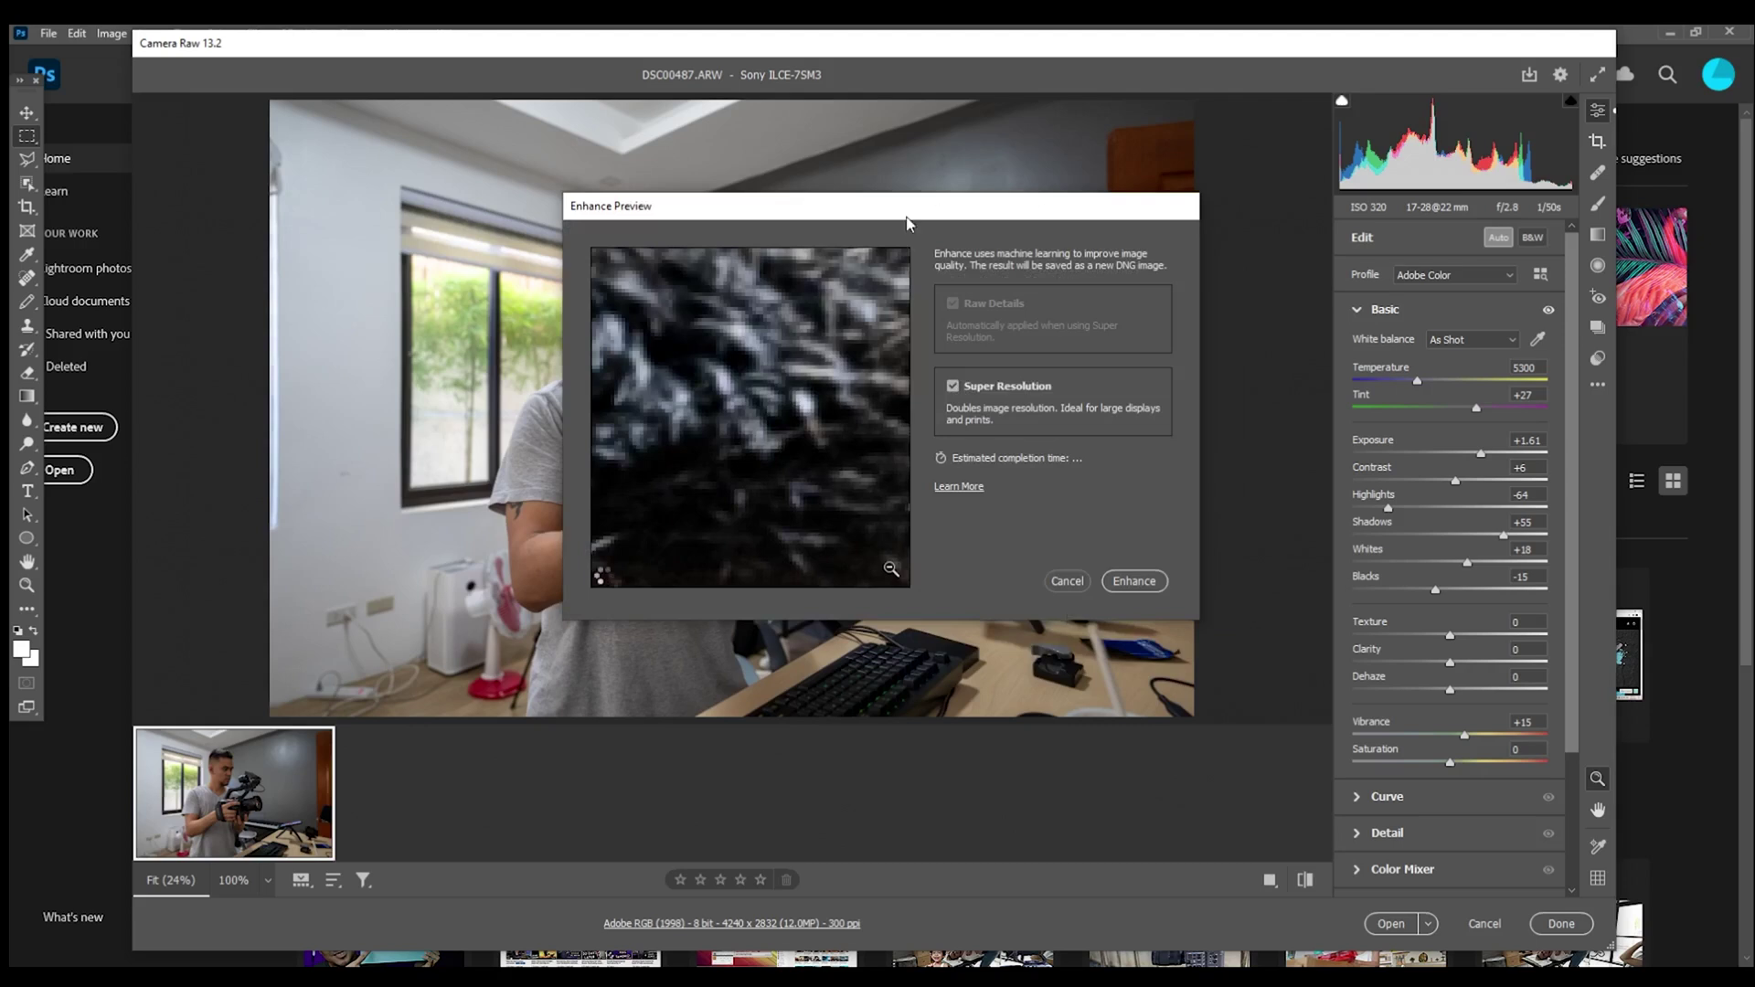
left_click_drag(907, 222, 1283, 248)
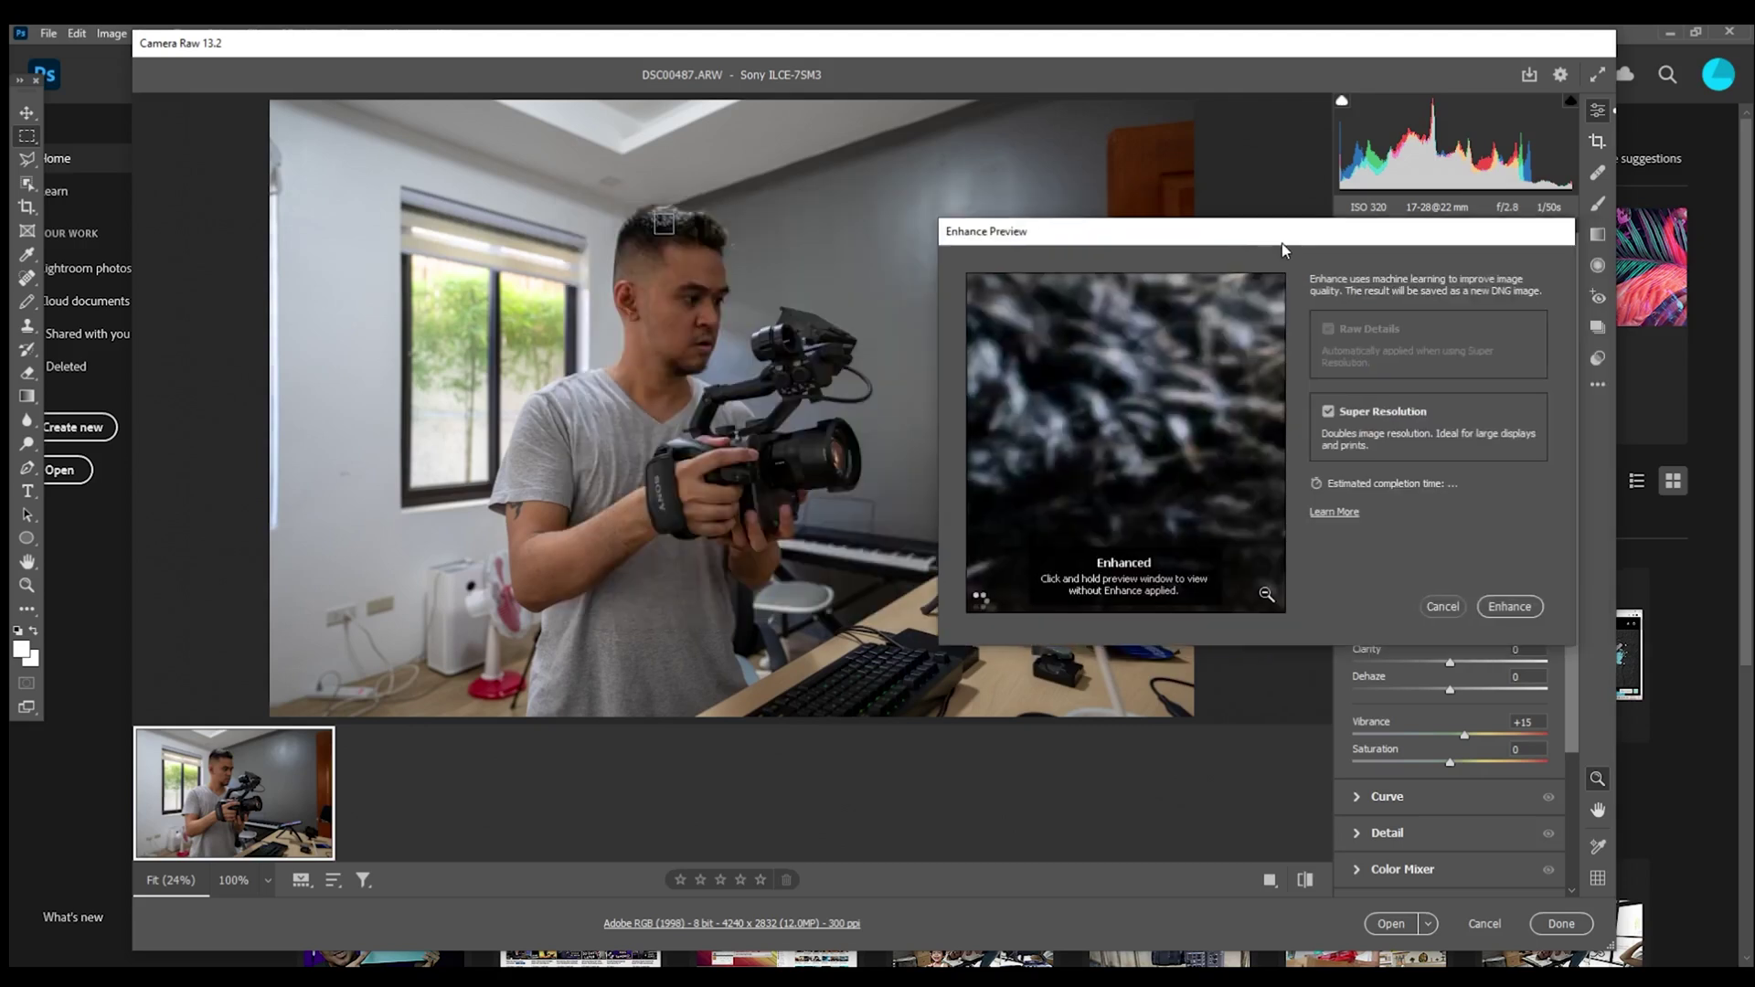
left_click(691, 290)
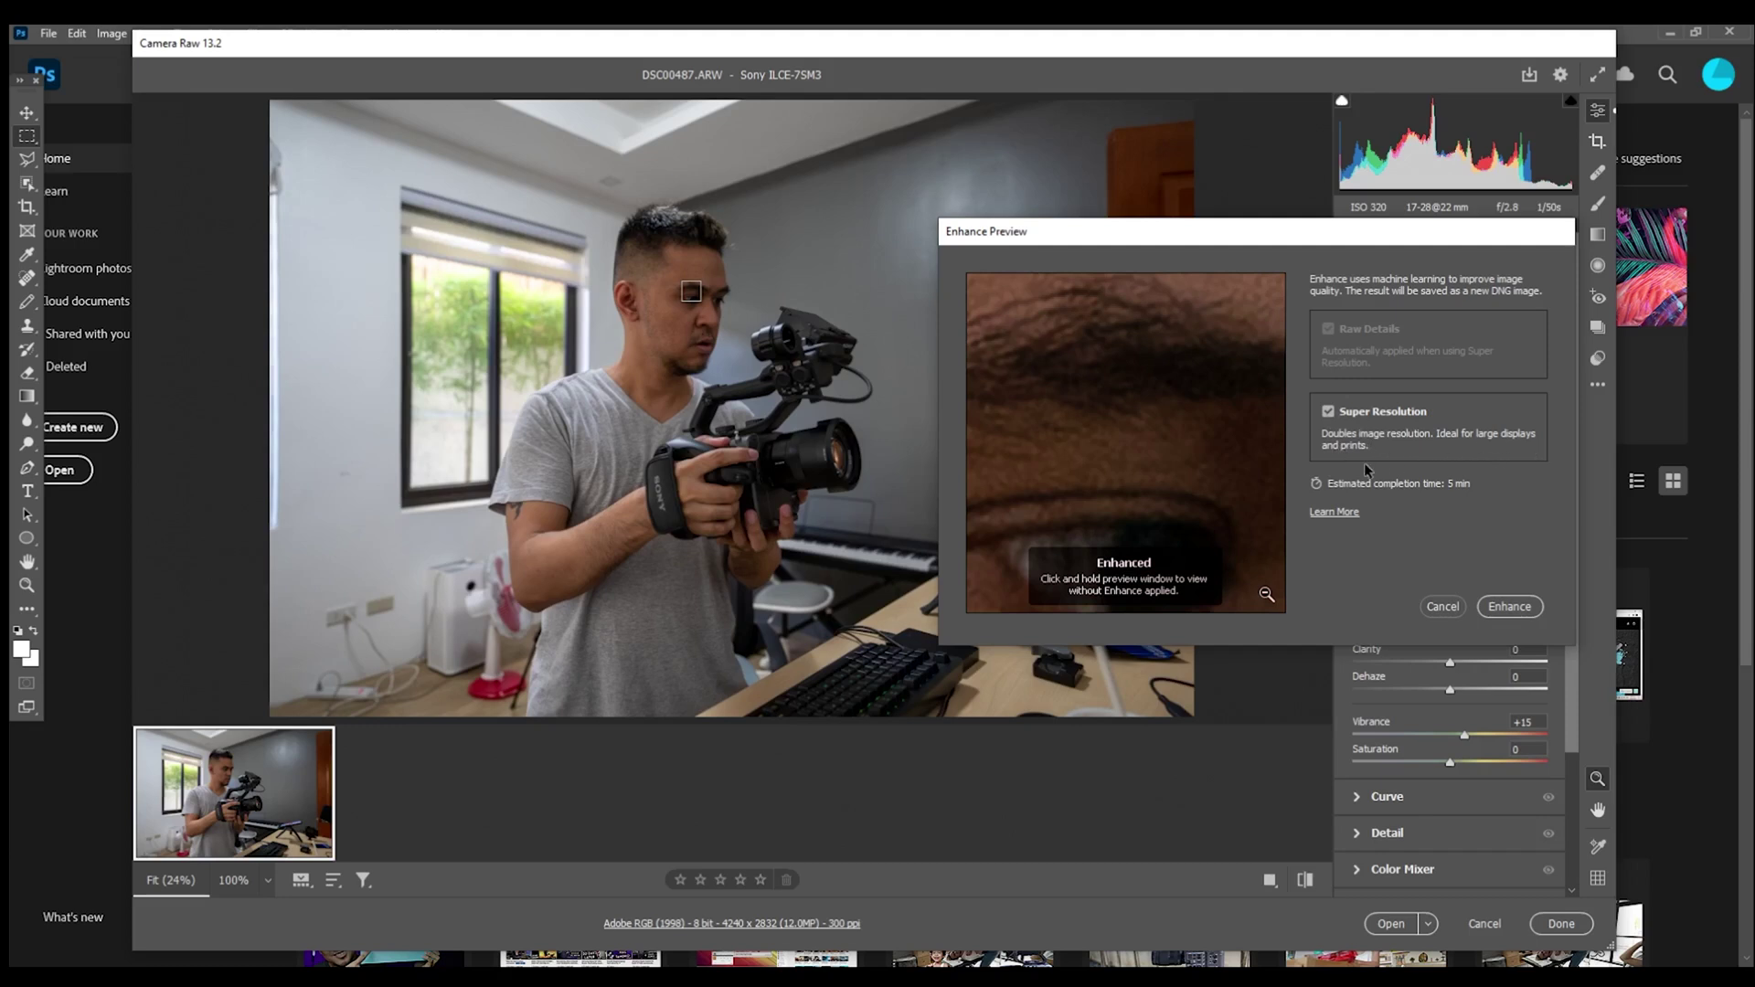
left_click(1508, 609)
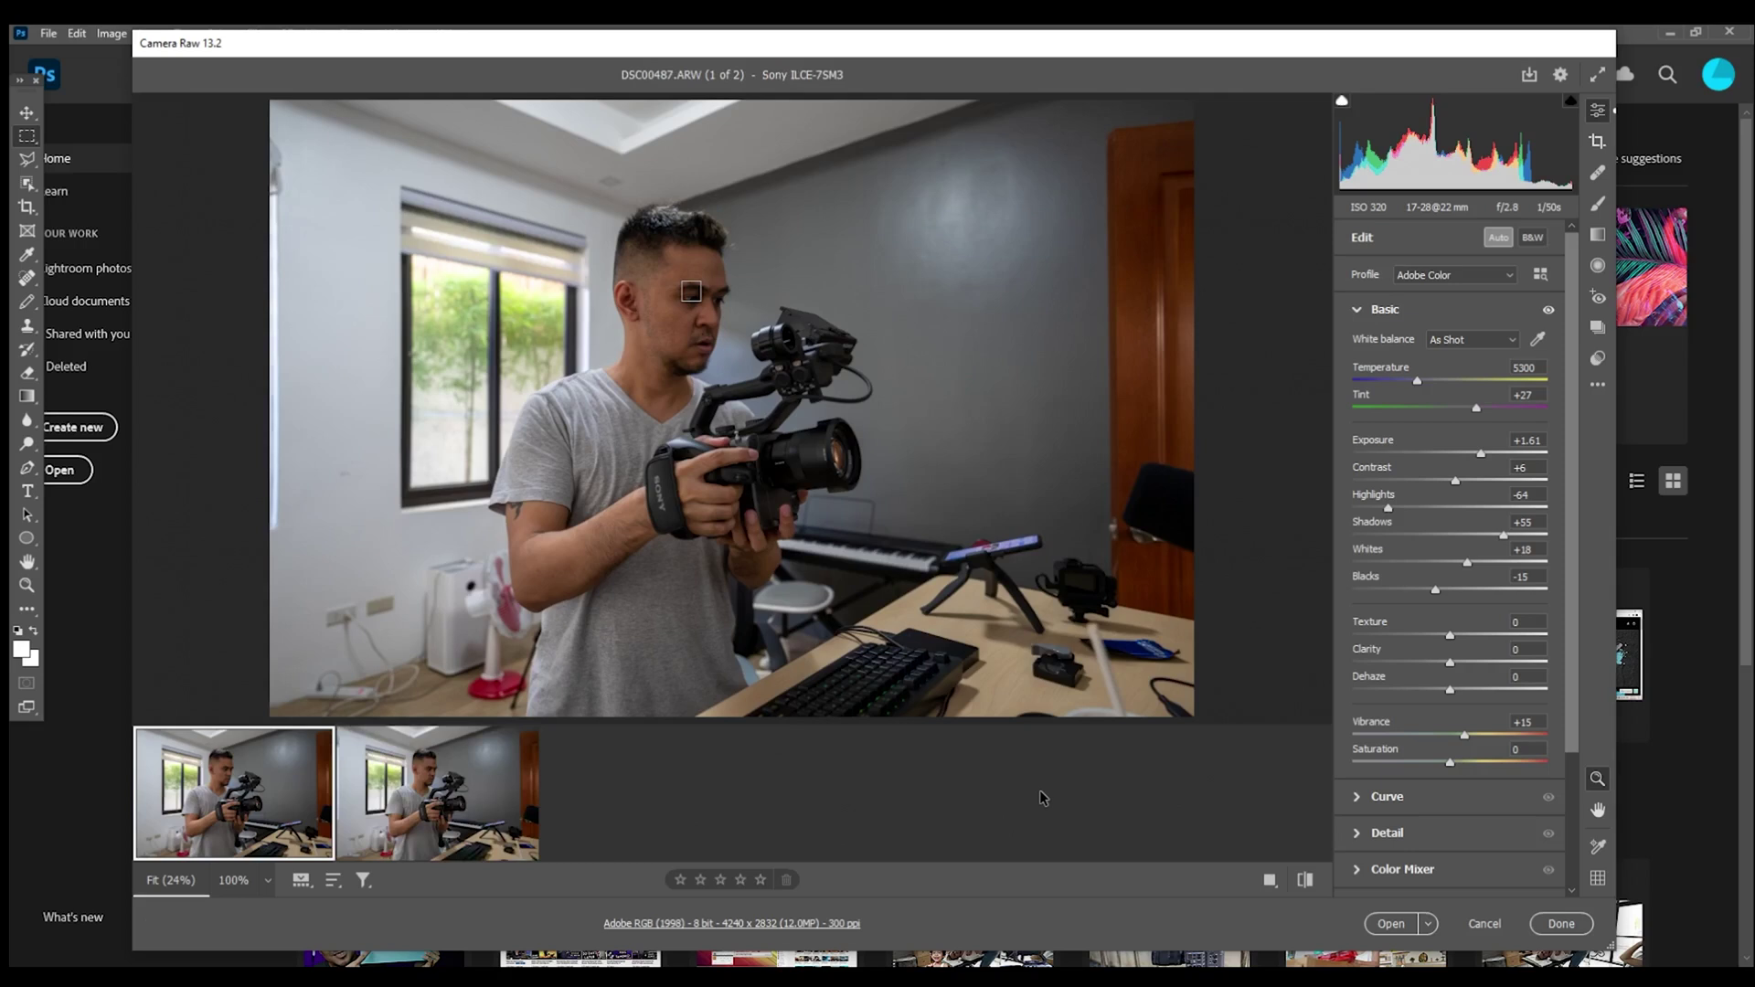
mouse_move(437, 814)
Step: Select DSC00487-Enhanced.dng and the original DSC00487.ARW in the filmstrip and open both as documents
left_click(475, 825)
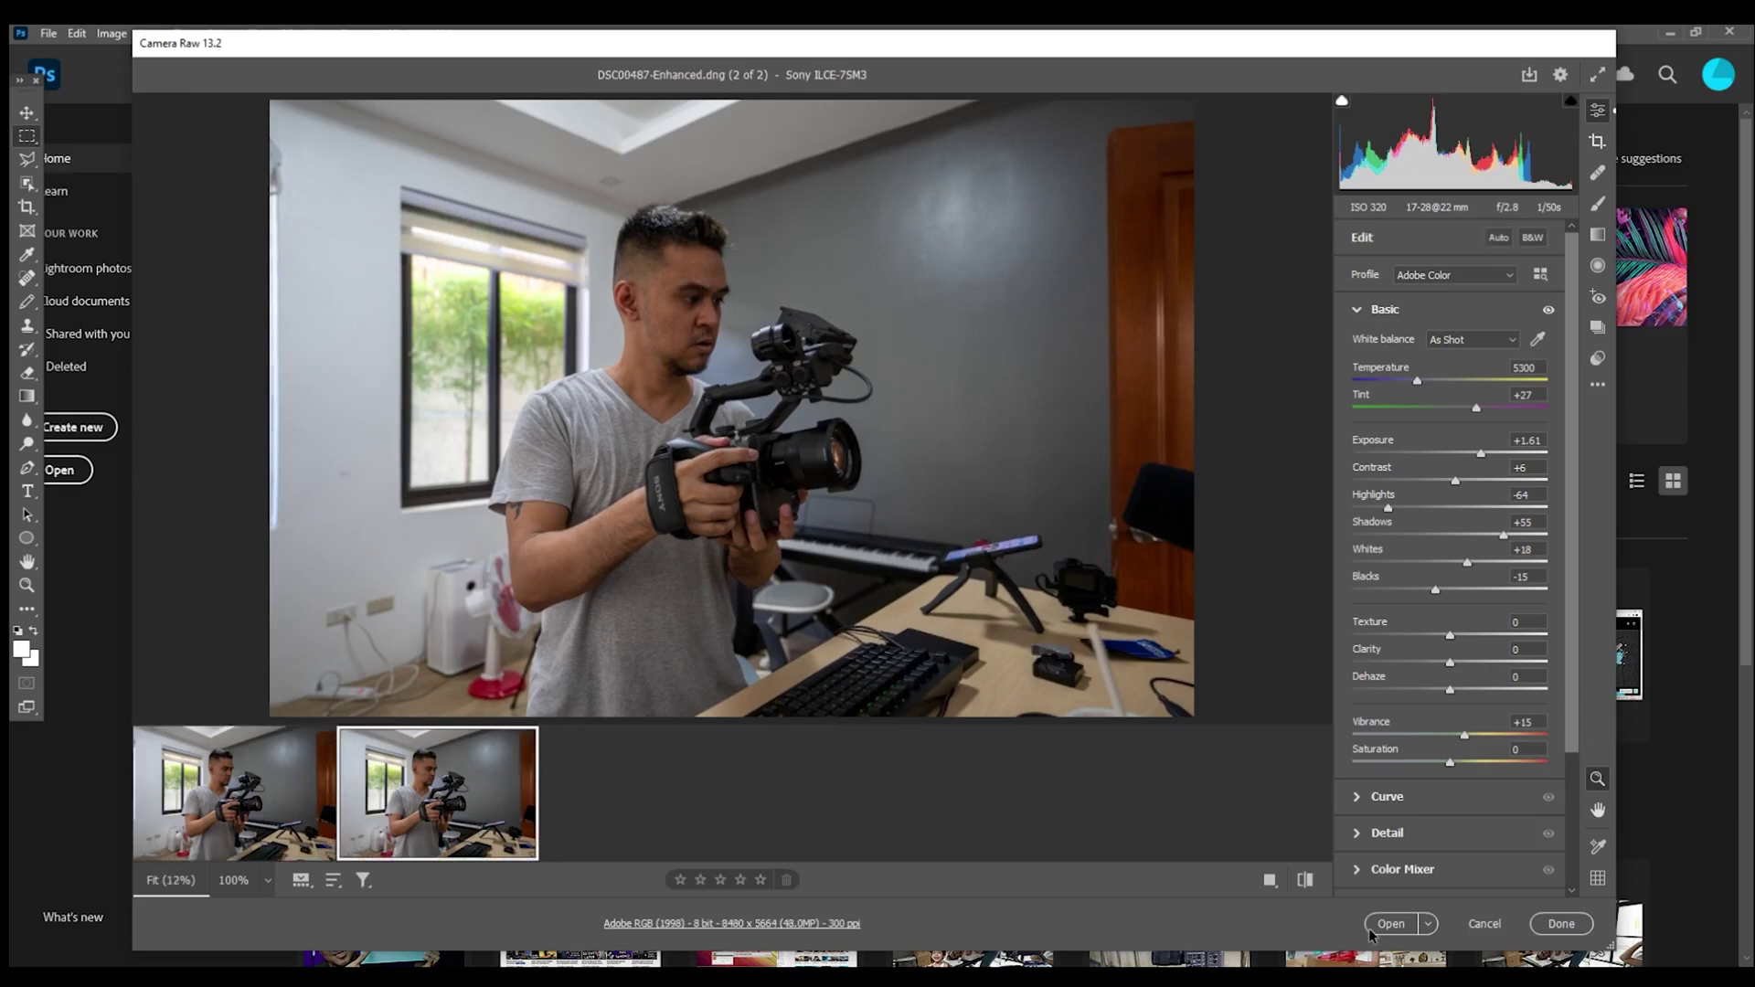
mouse_move(305, 806)
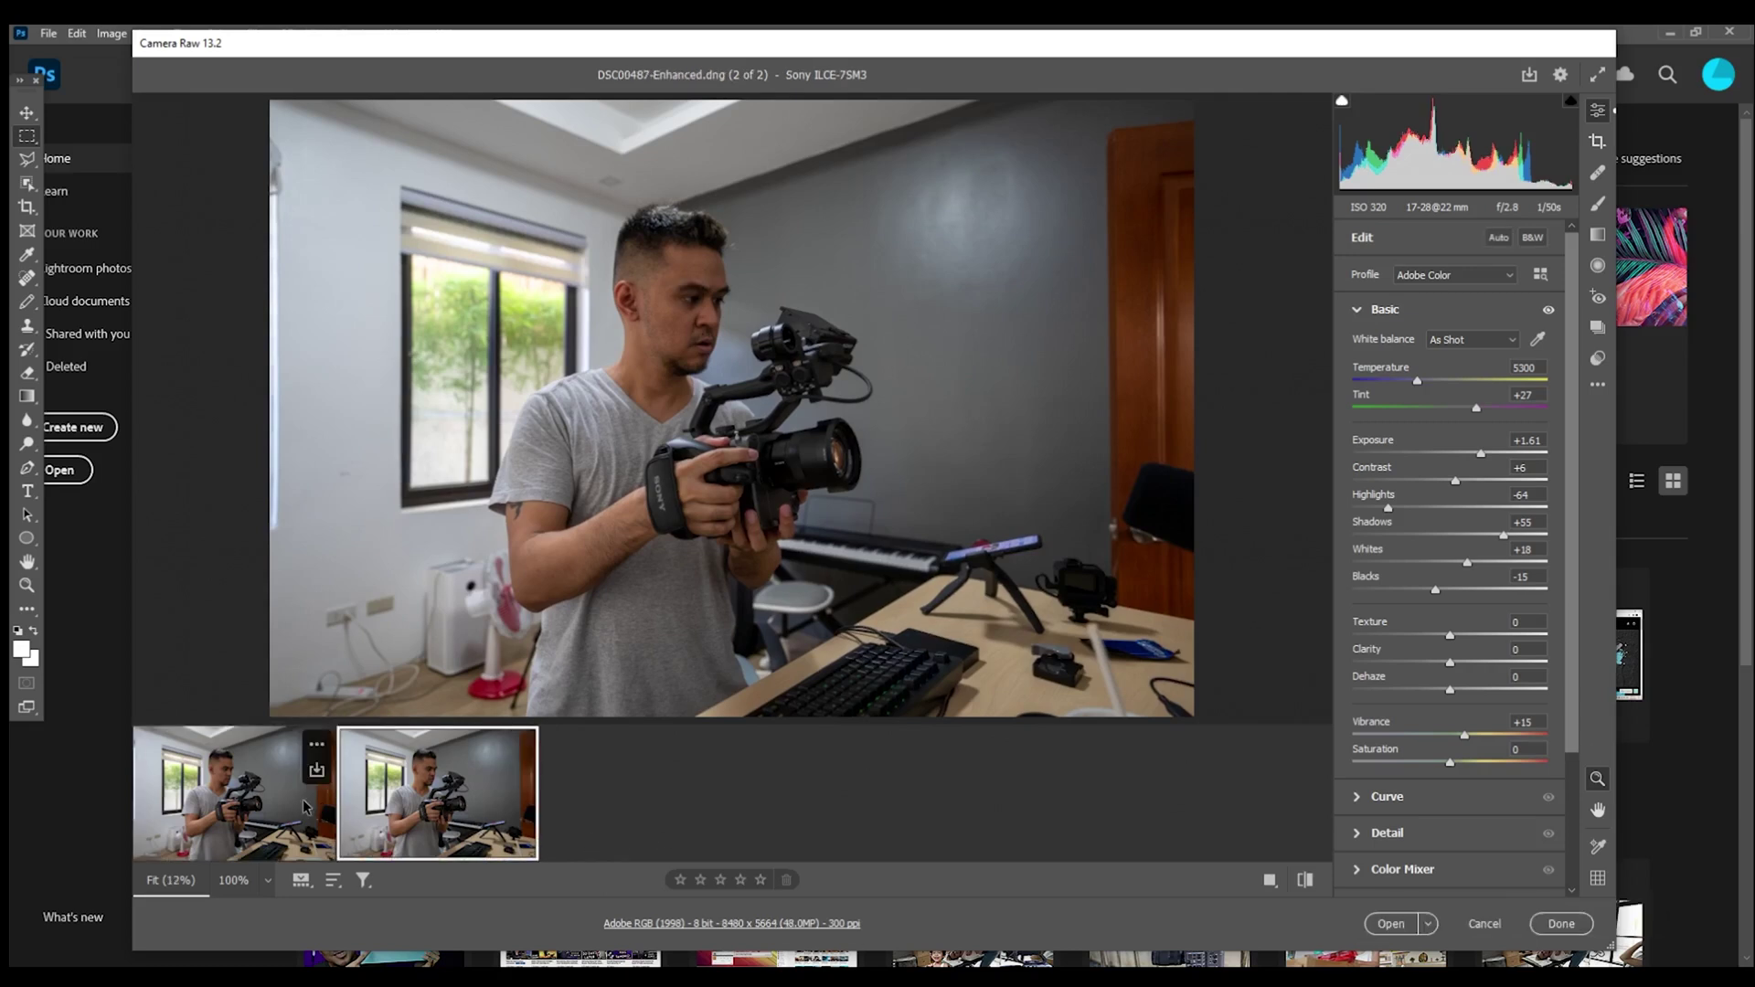
left_click(305, 806, "shift")
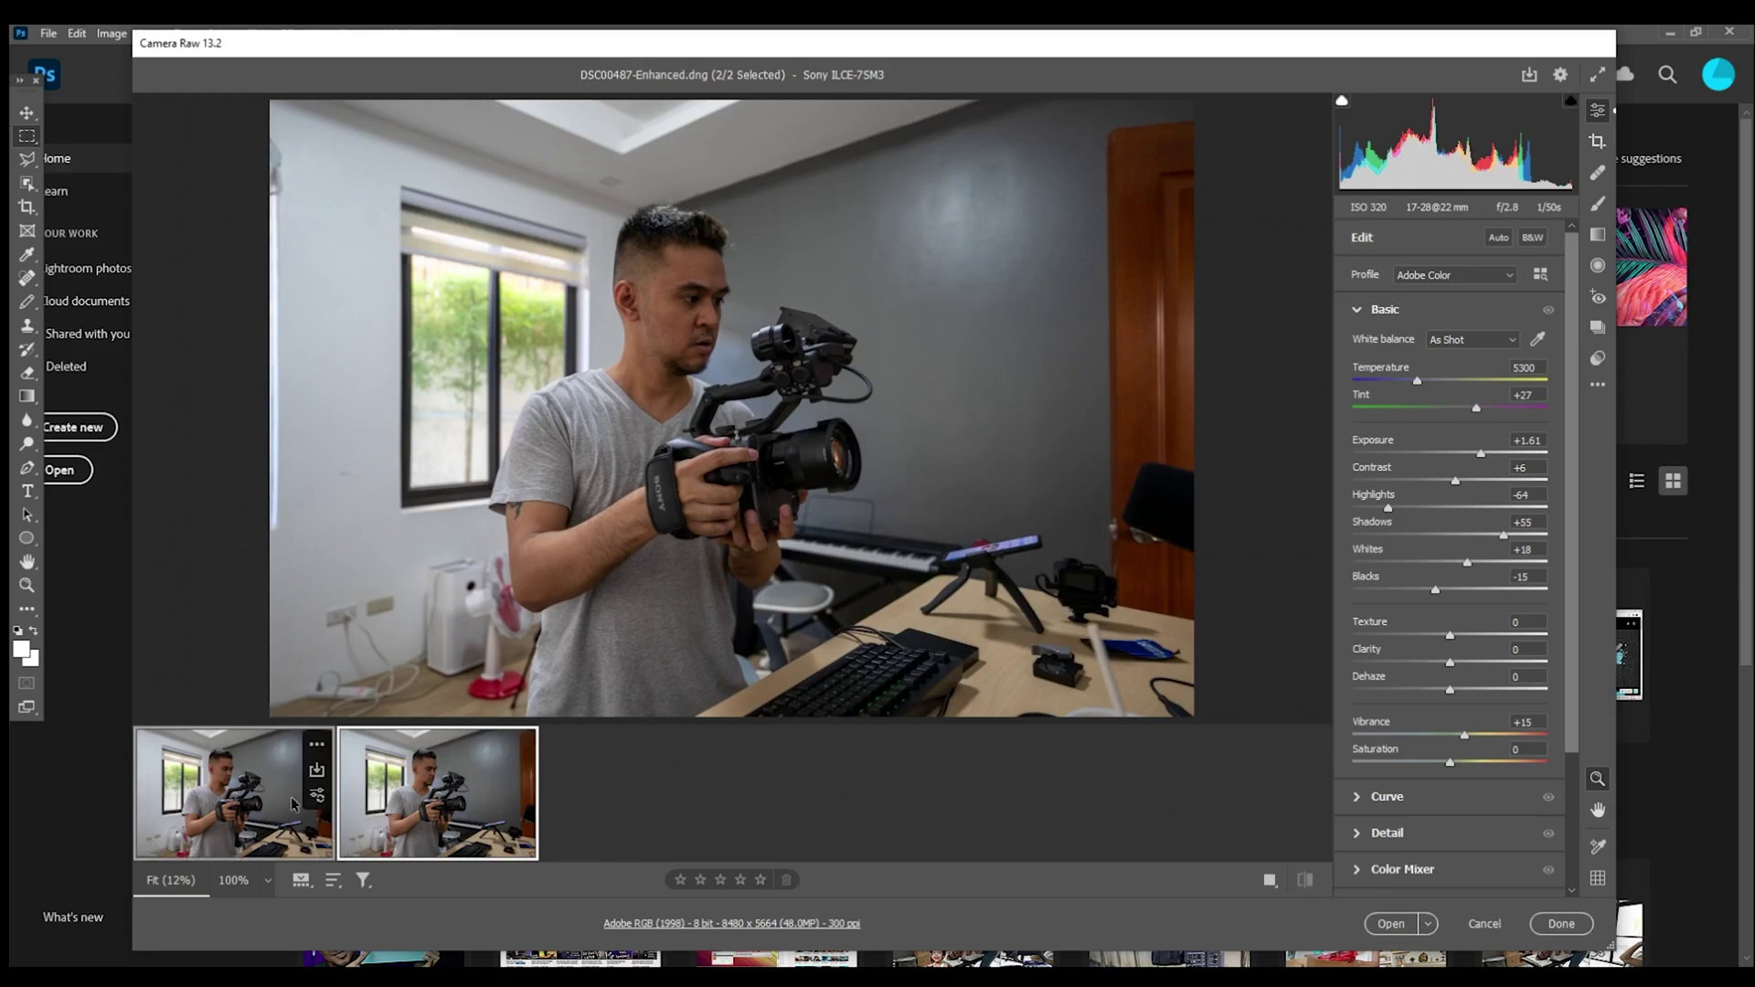
left_click(1394, 925)
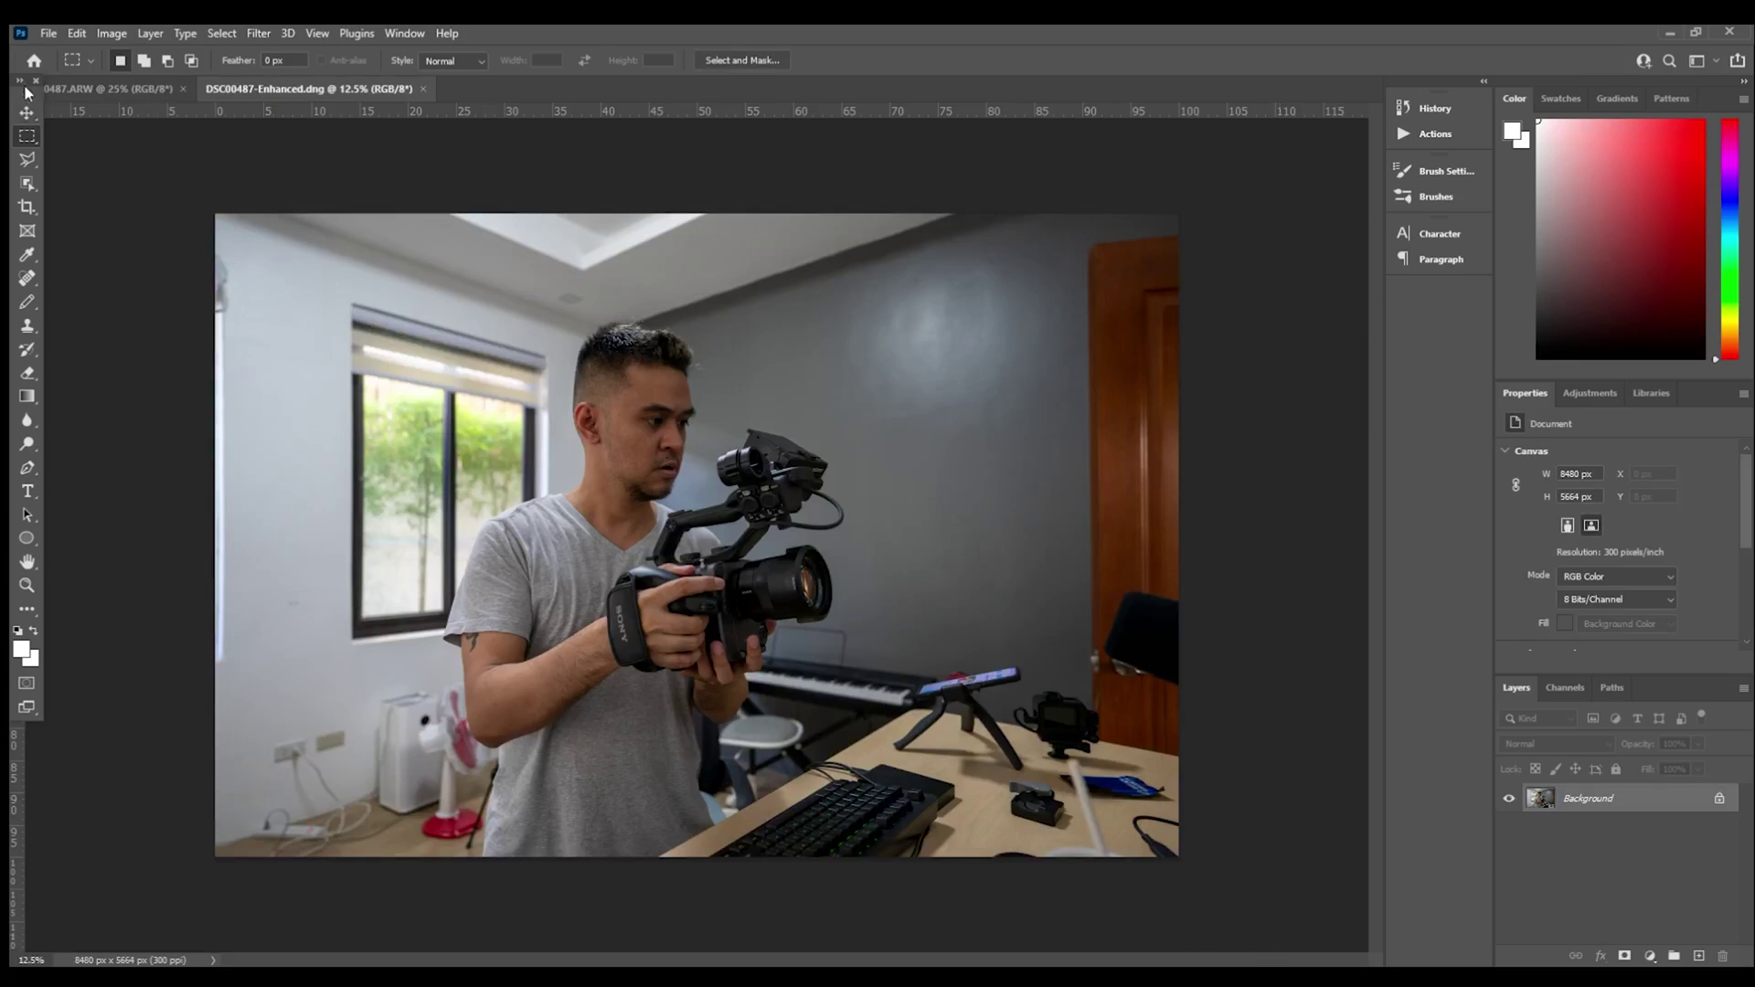
Step: Check the original DSC00487.ARW's Image Size of 4240 × 2832 px, then cancel
left_click(122, 84)
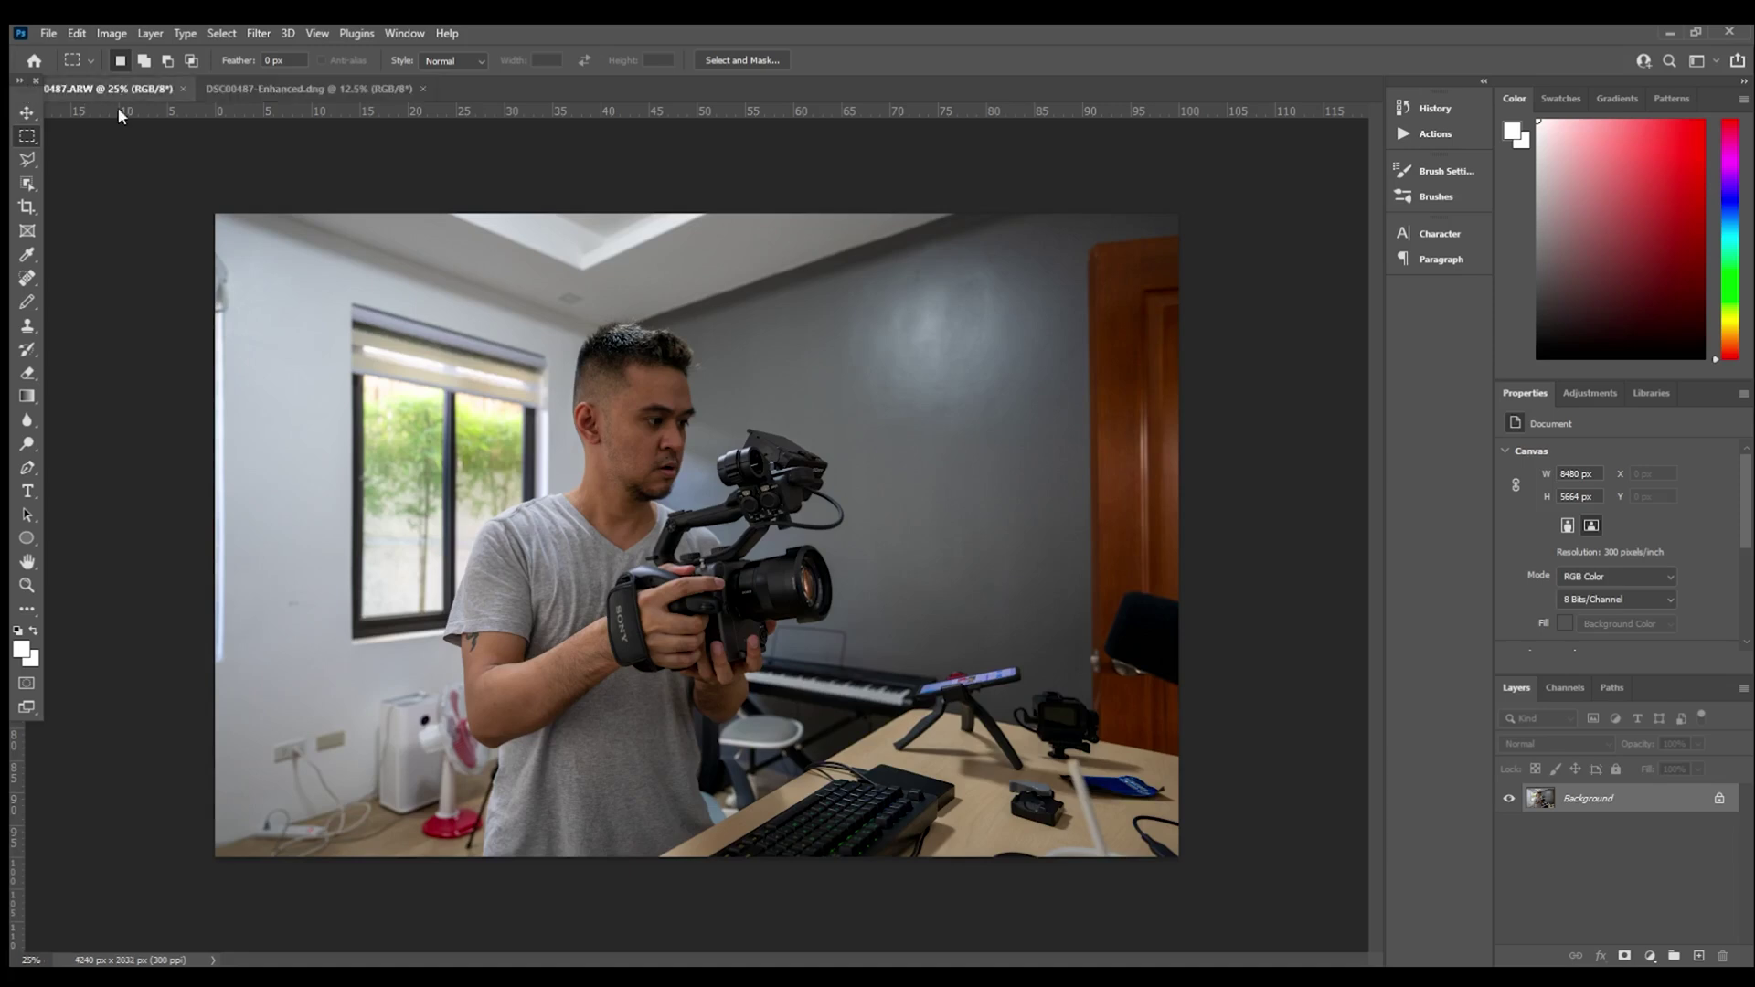
left_click(108, 34)
left_click(151, 172)
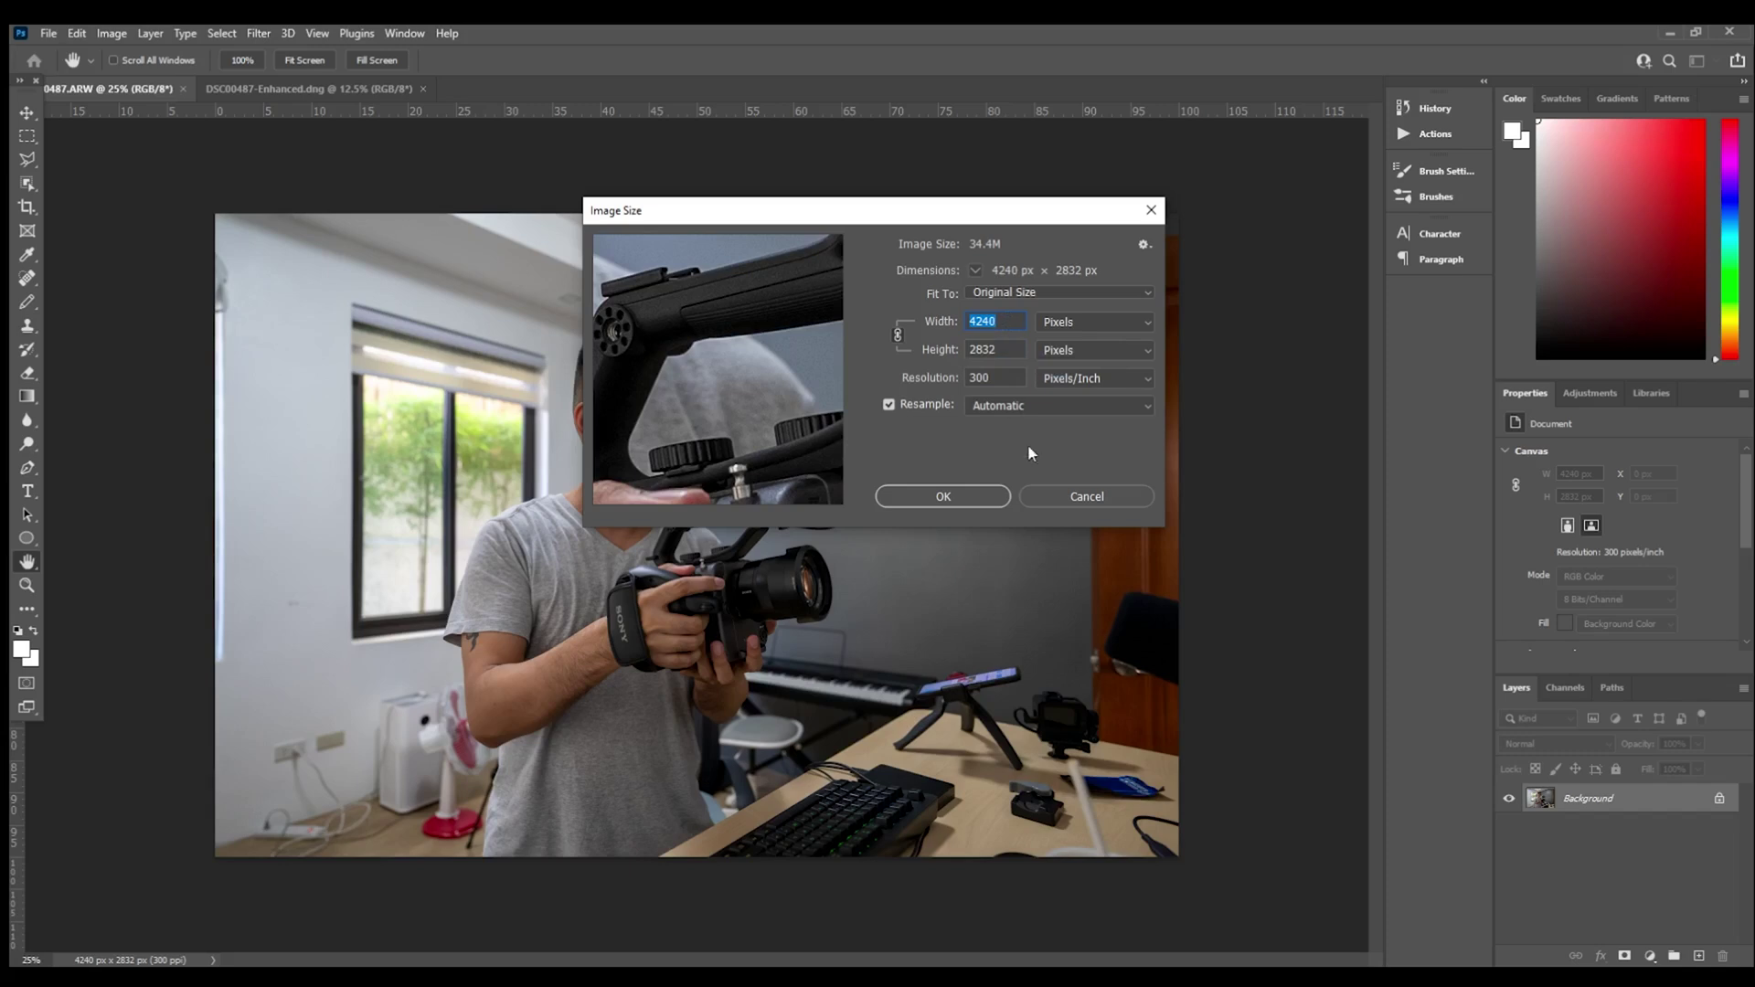
left_click(1087, 501)
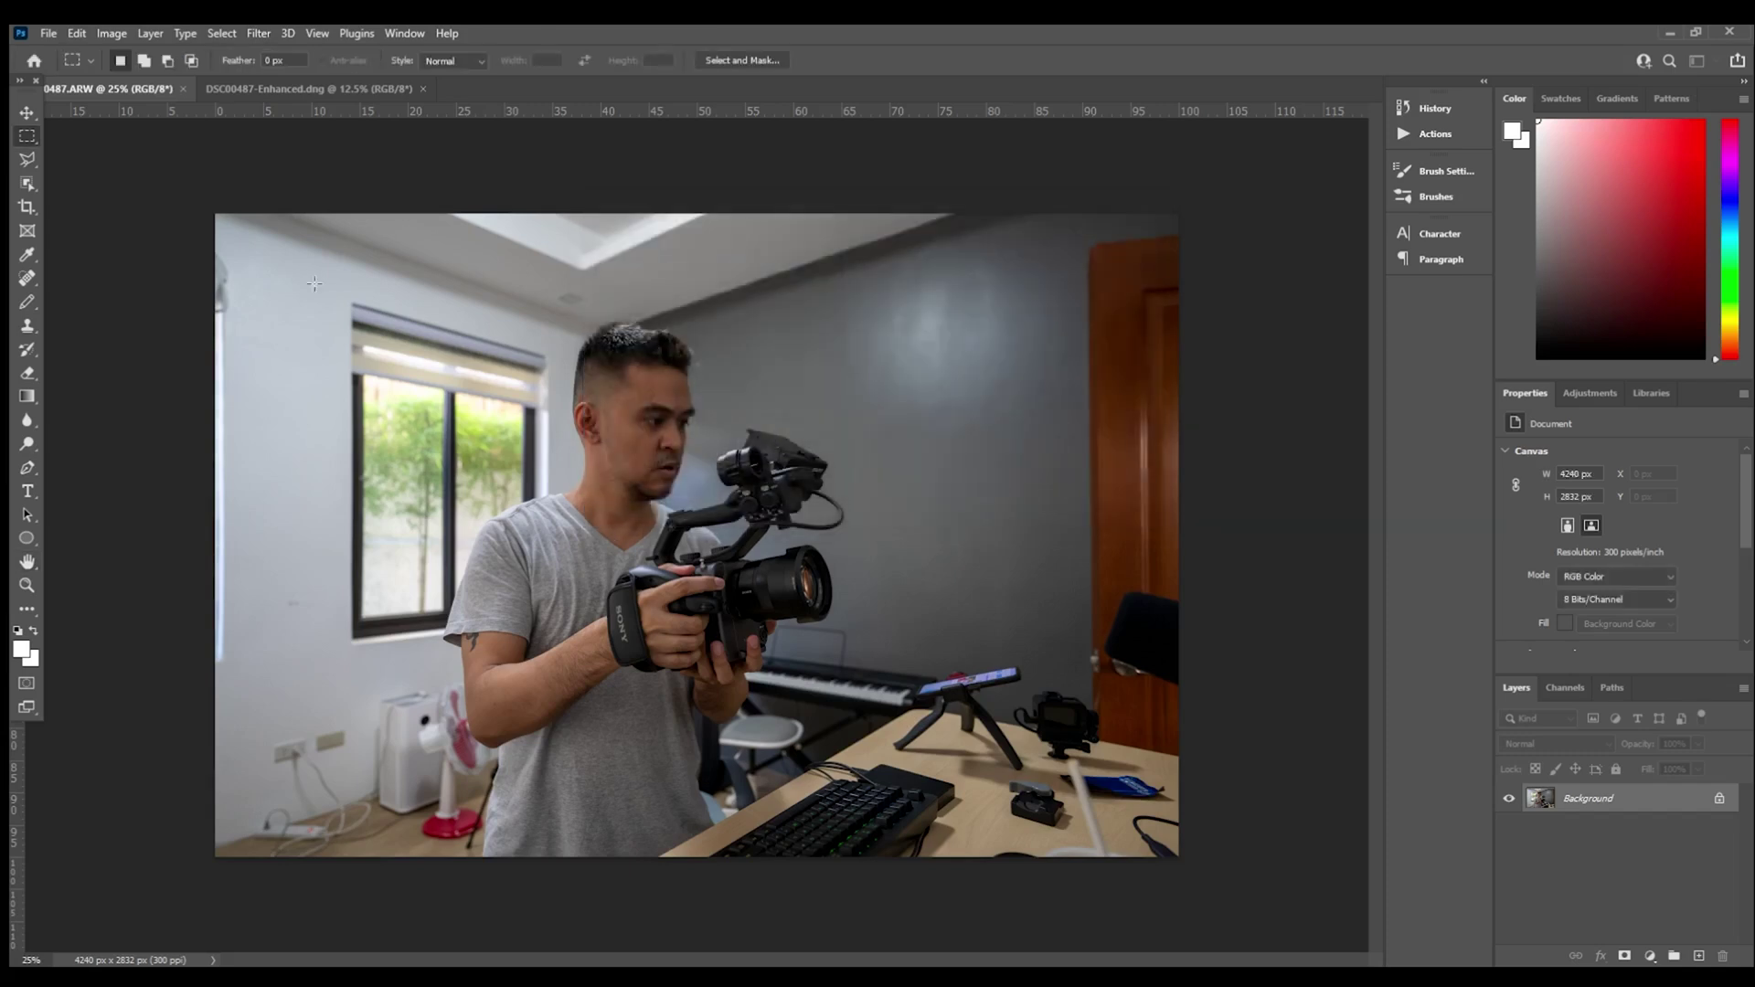
Step: Confirm the enhanced DNG's Image Size is 8480 × 5664 px at 300 ppi, then cancel
left_click(303, 88)
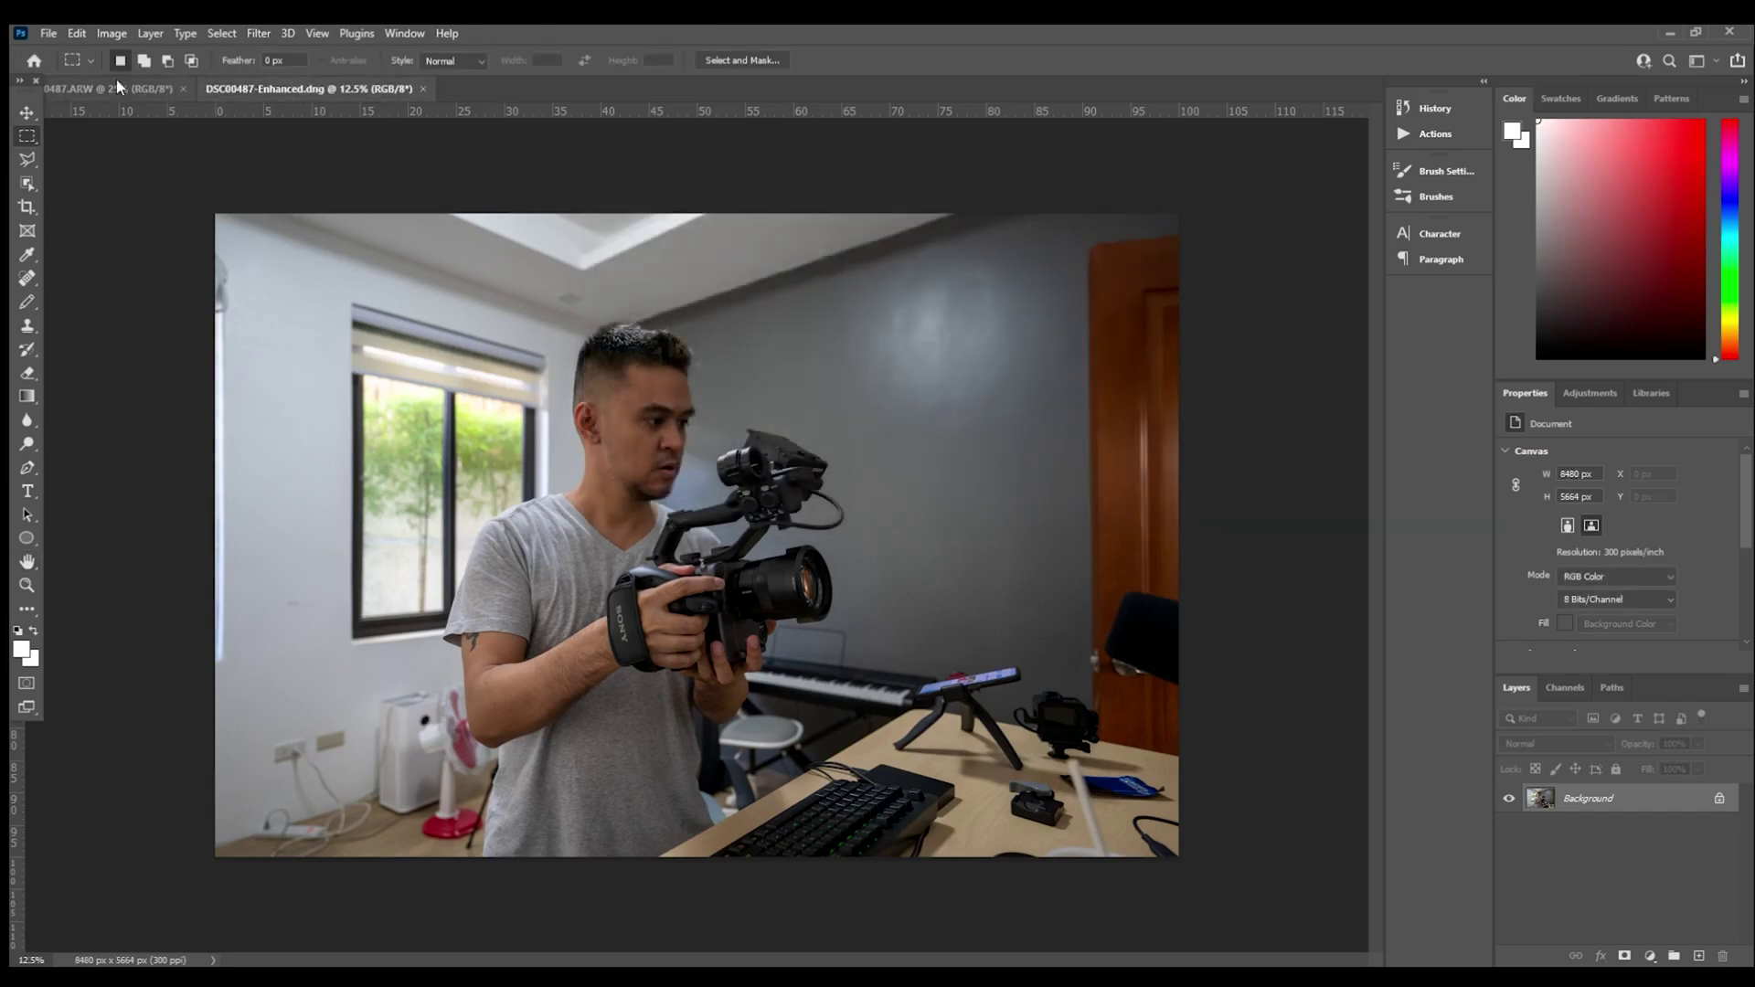
left_click(117, 87)
left_click(293, 89)
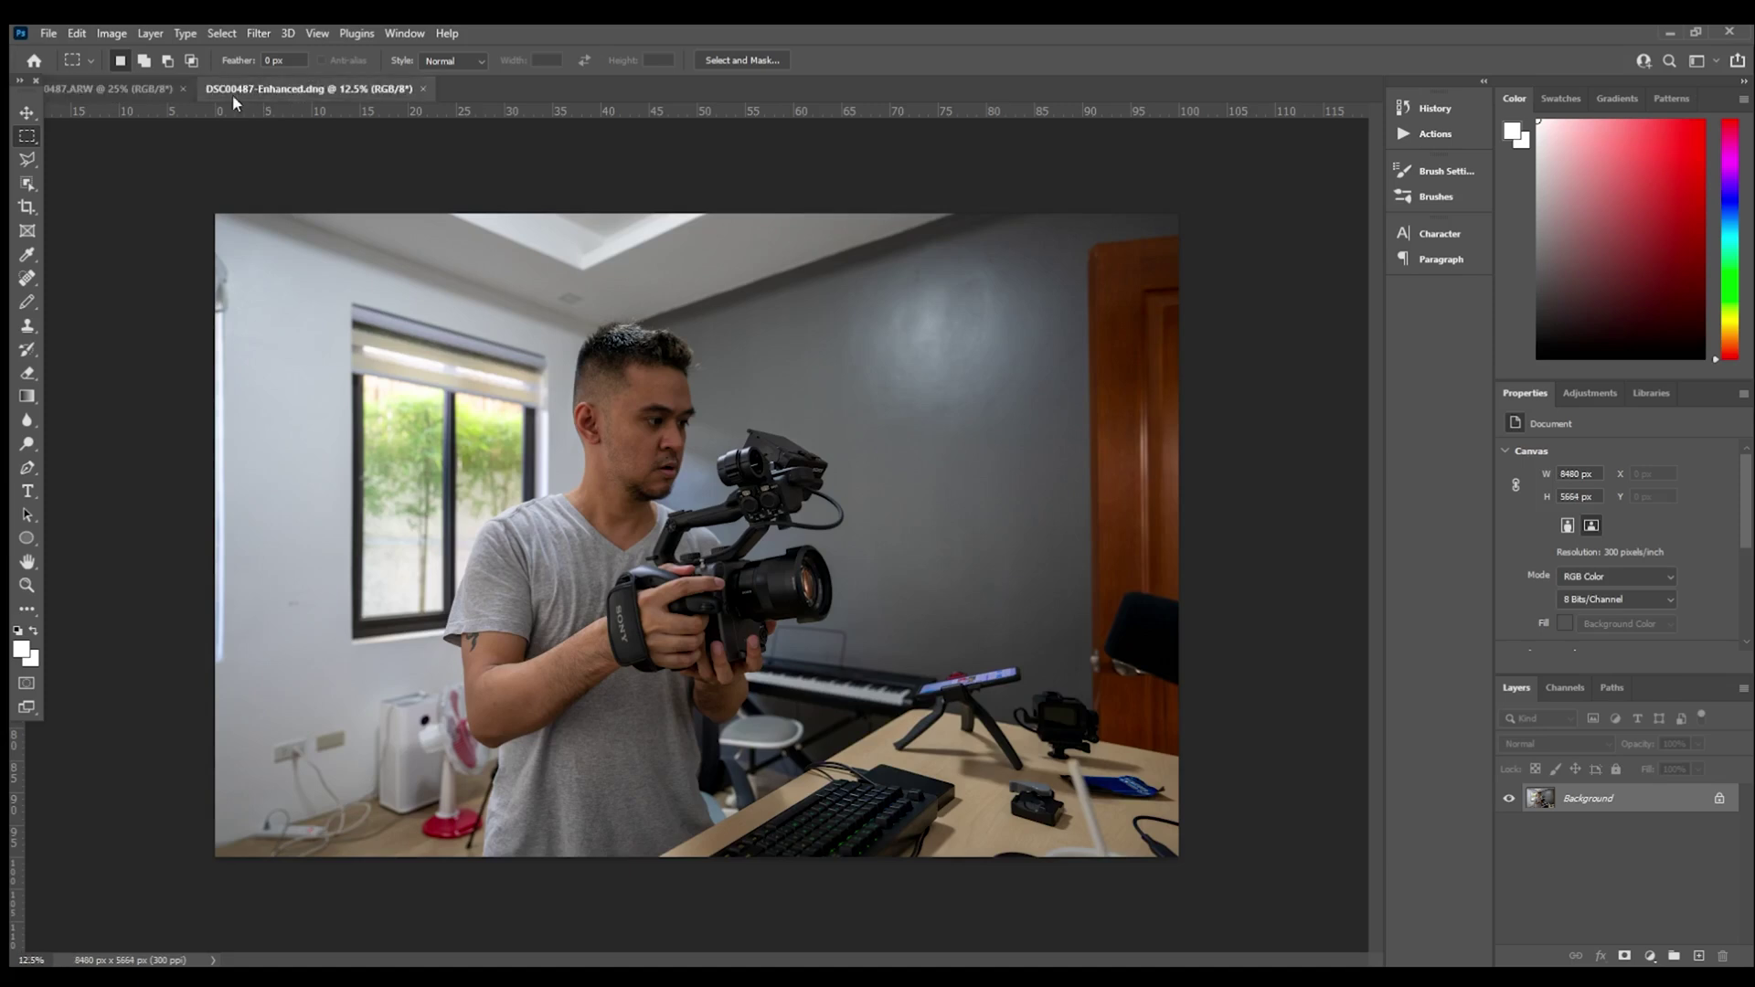
left_click(133, 91)
left_click(299, 99)
left_click(111, 33)
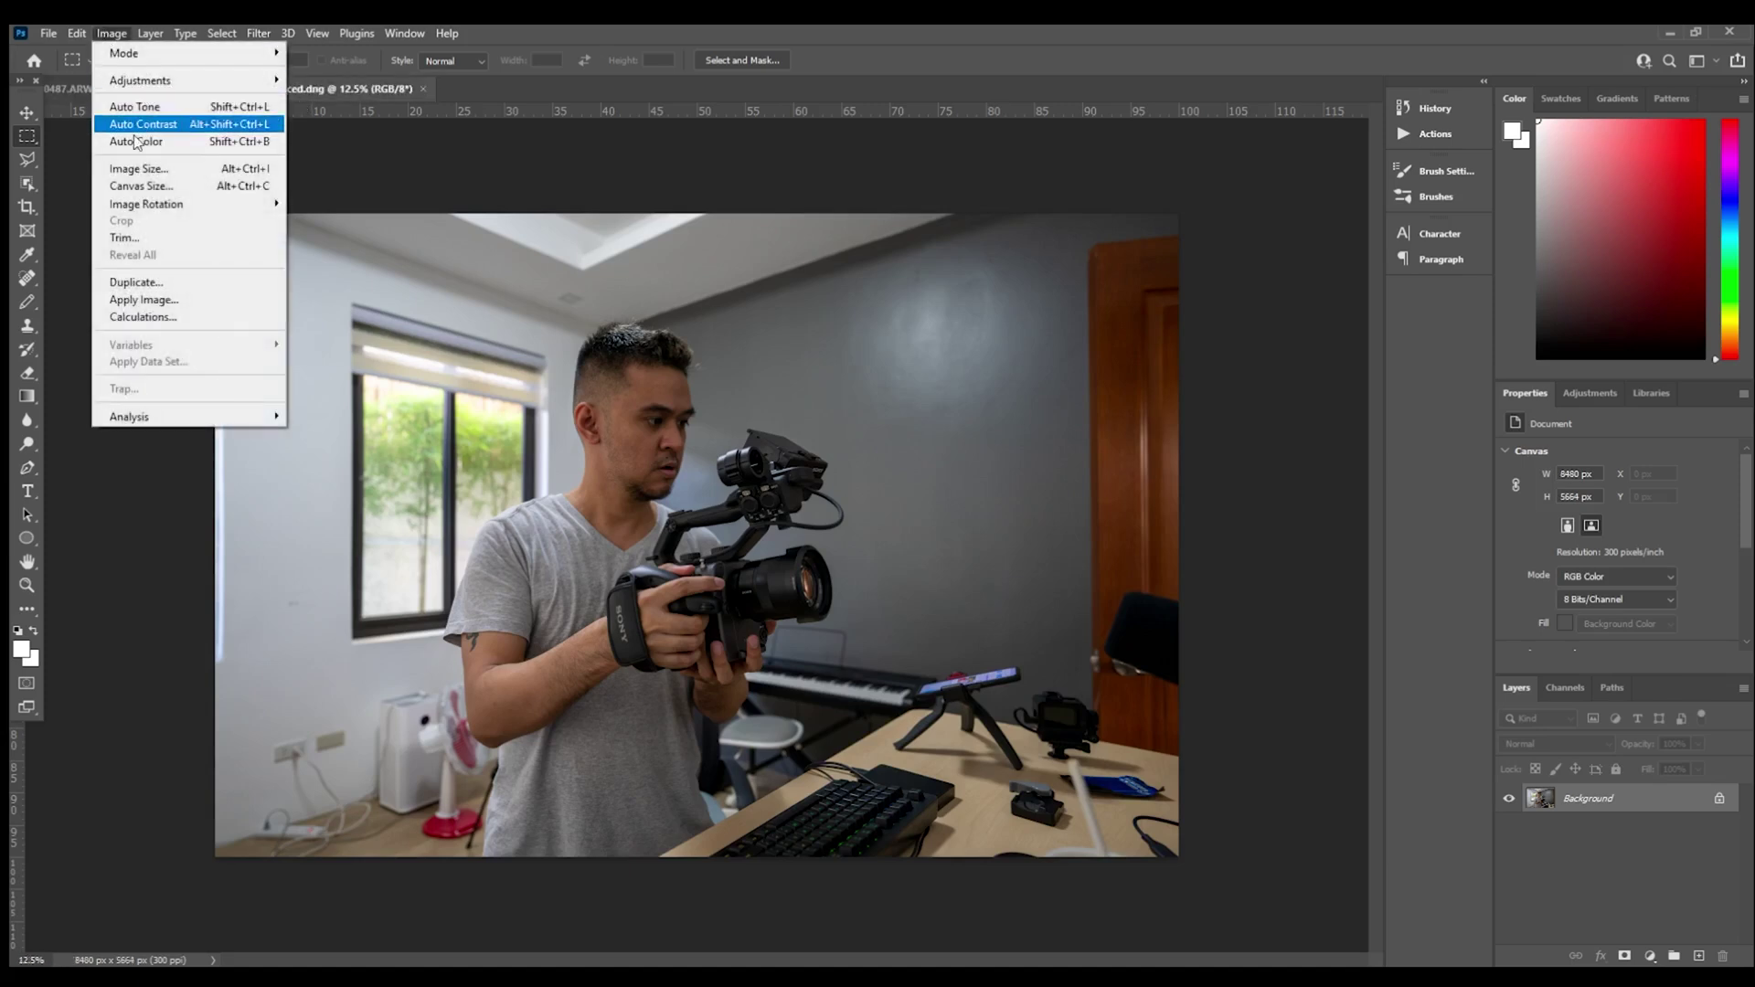
left_click(143, 167)
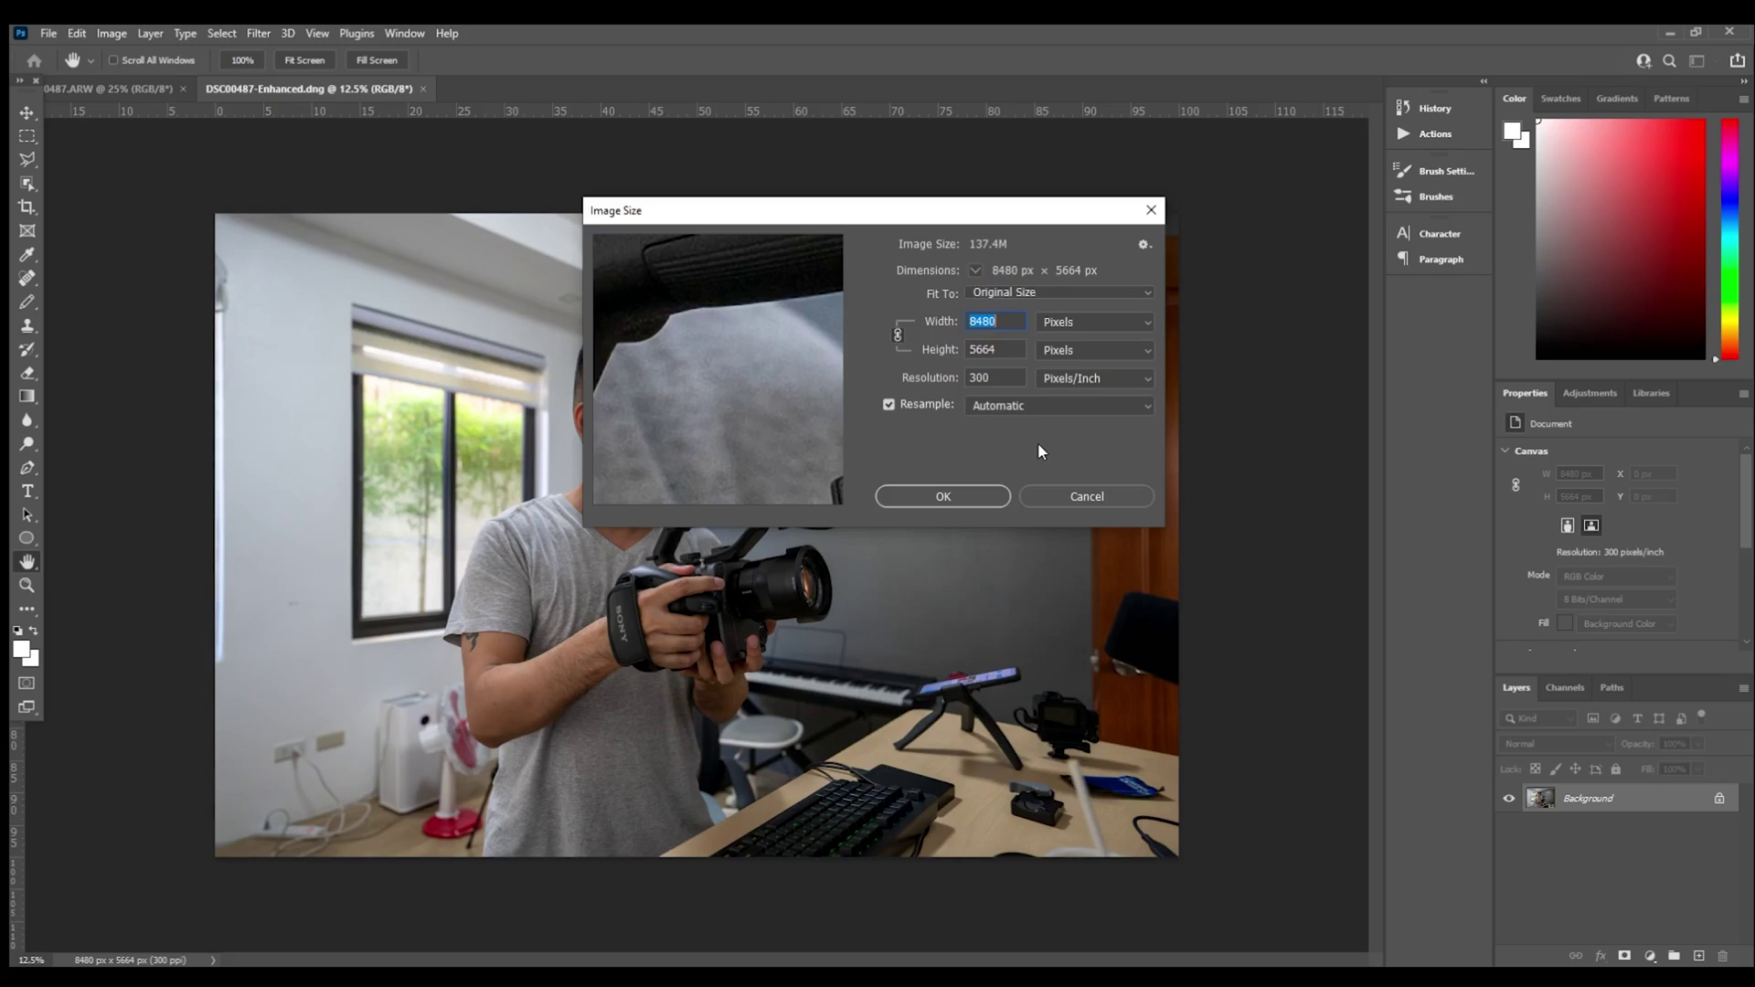
left_click(1086, 498)
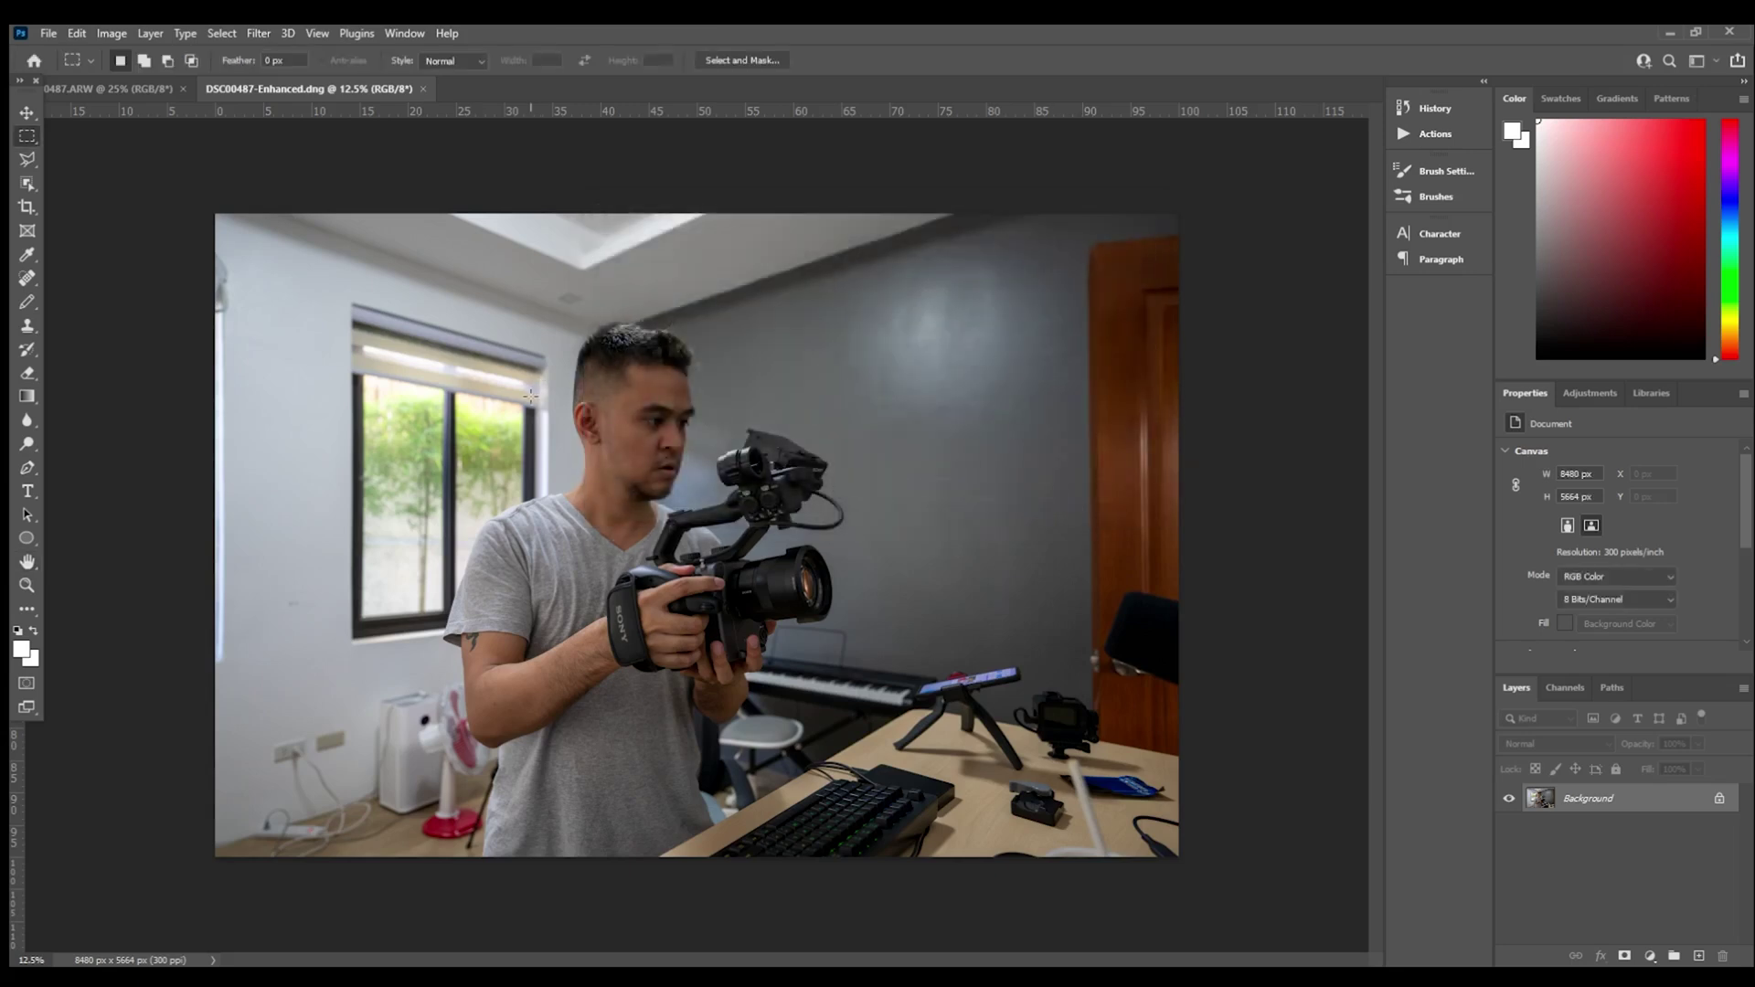
Step: Zoom into the man's face on the enhanced DNG, then on the original to 200%
key("ctrl+plus")
key("ctrl+plus")
key("ctrl+plus")
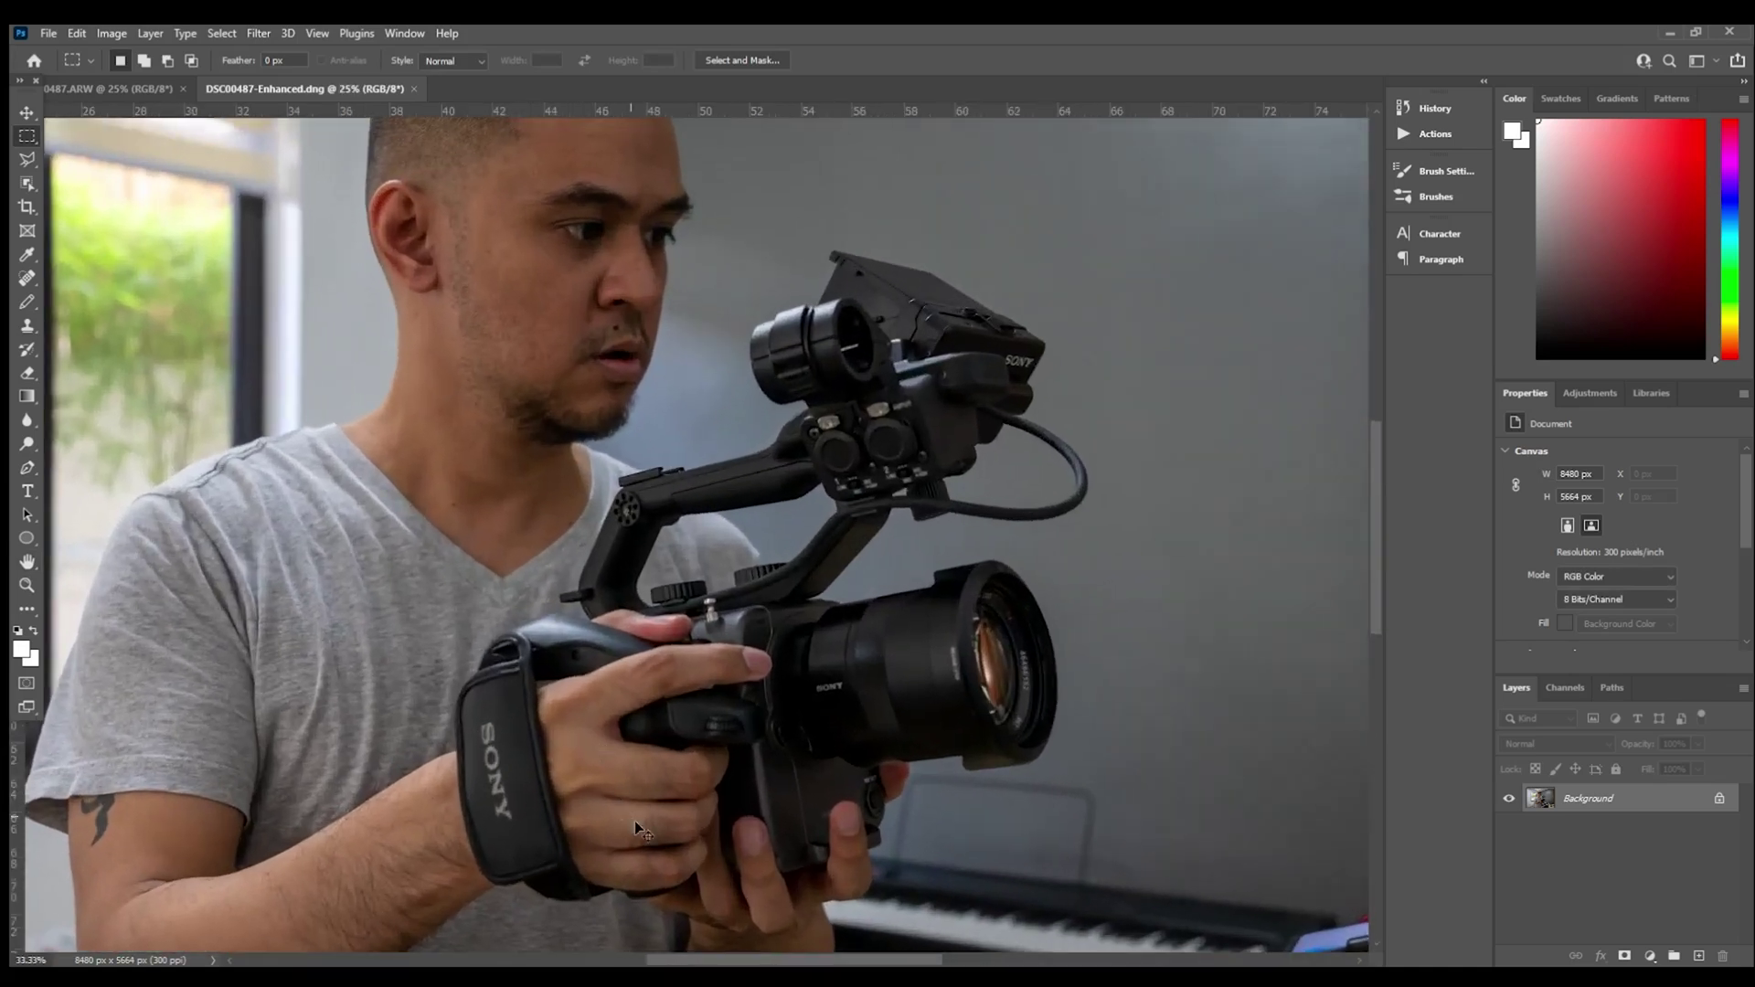
key("ctrl+plus")
scroll(725, 515, "up", 5)
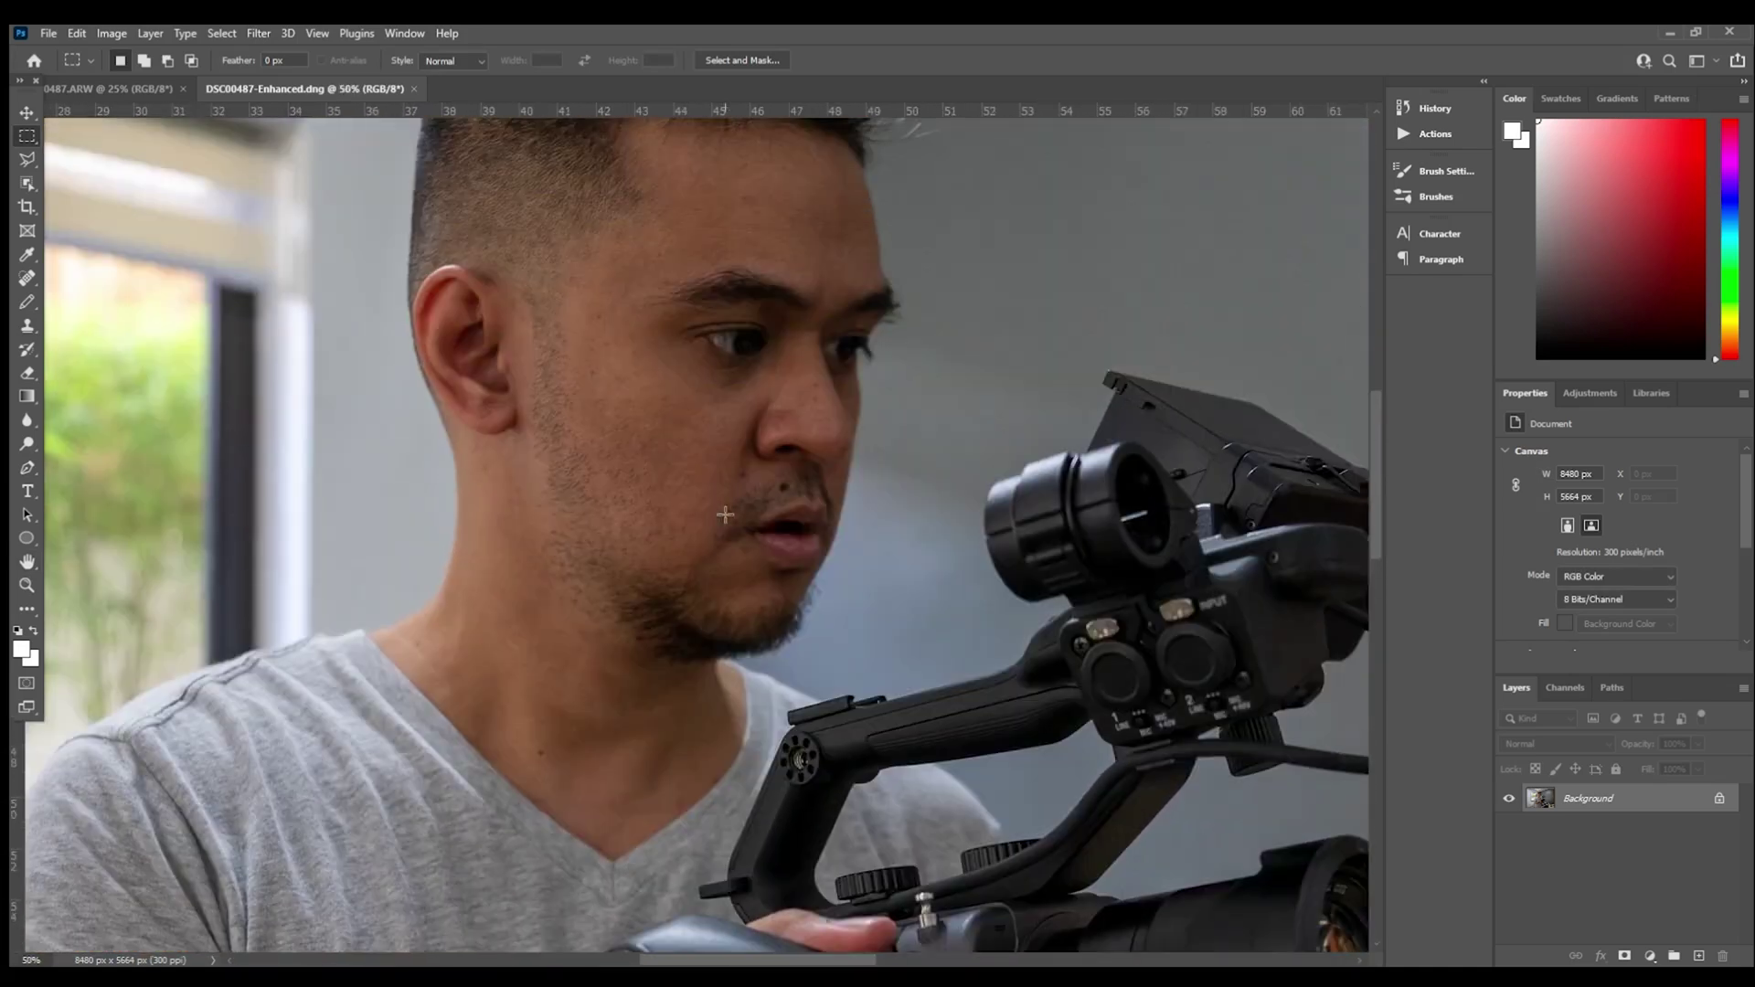
key("ctrl+plus")
key("ctrl+plus")
scroll(743, 608, "up", 3)
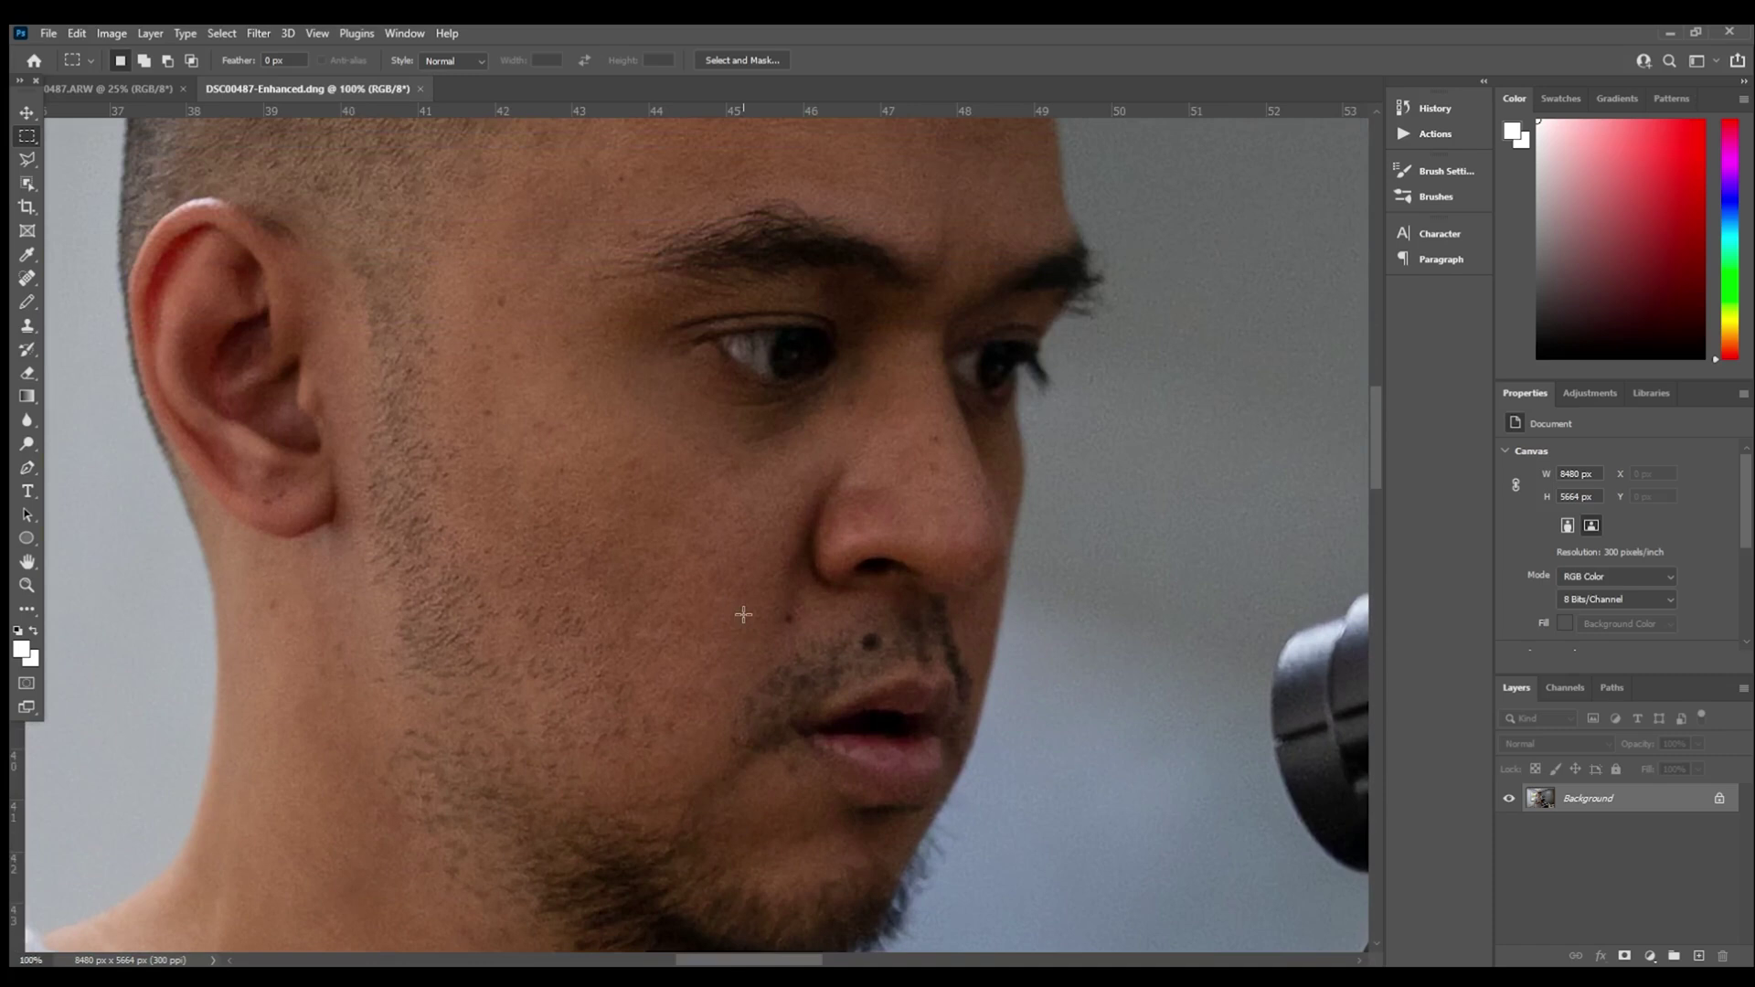
left_click(132, 91)
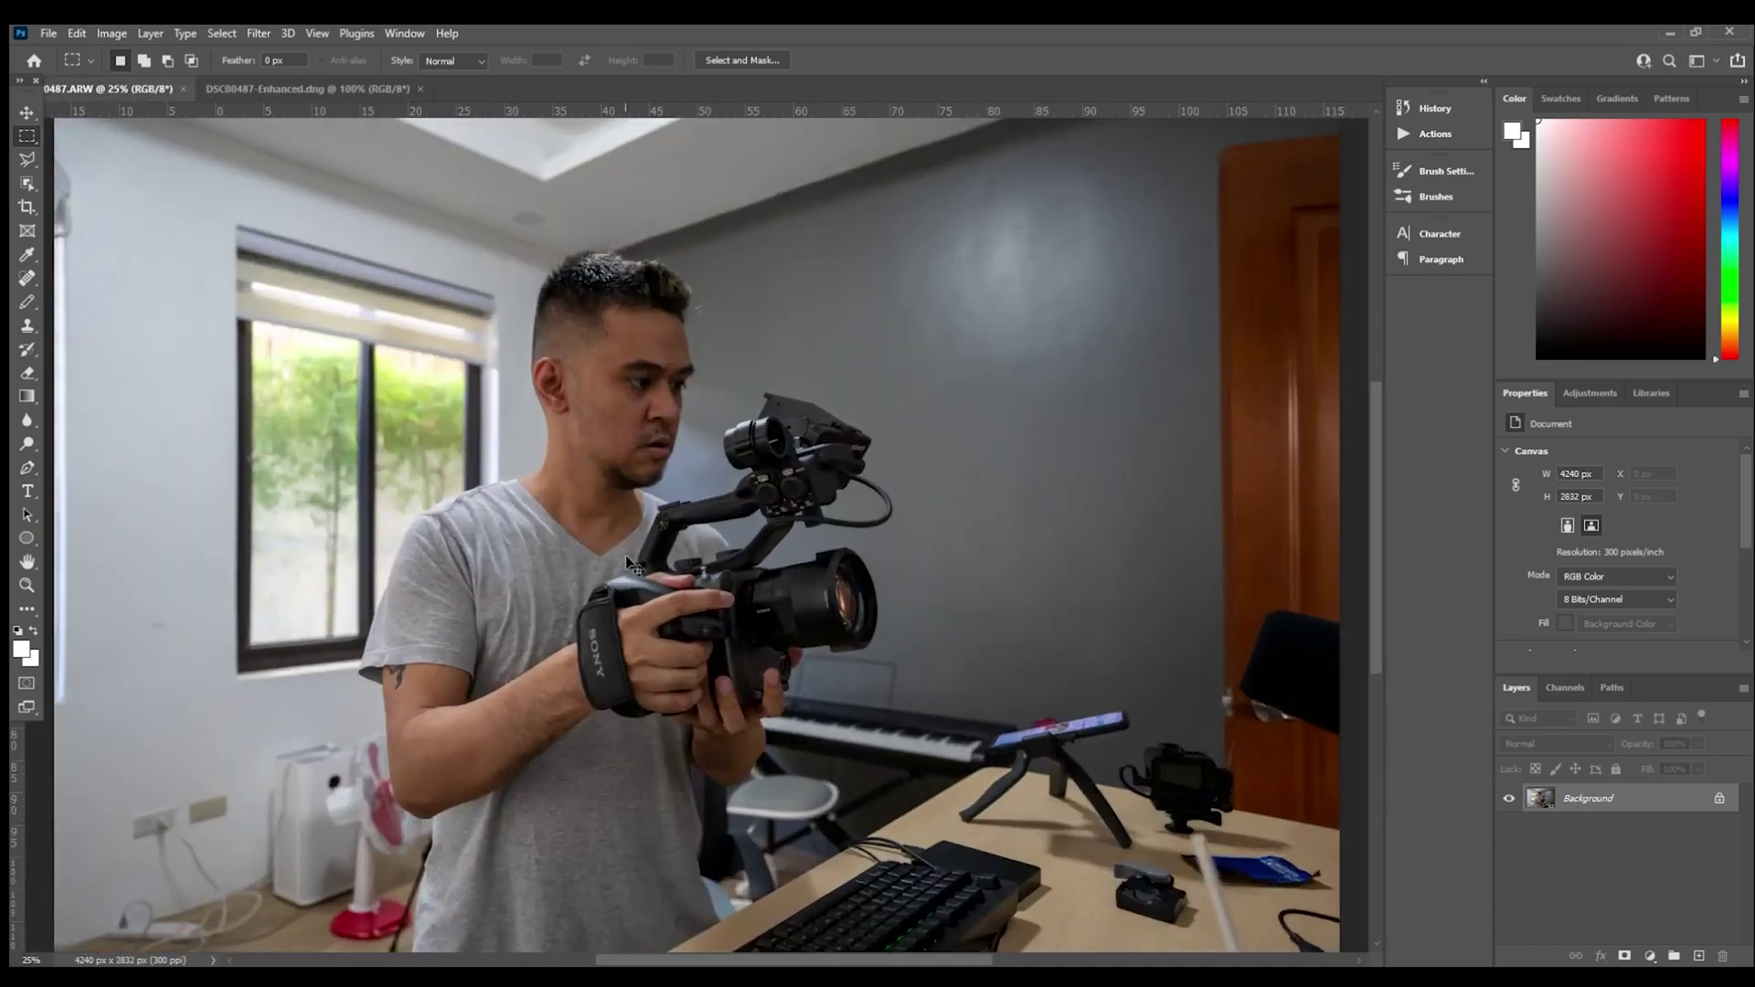
key("ctrl+plus")
key("ctrl+plus")
key("ctrl+plus")
key("ctrl+plus")
key("ctrl+plus")
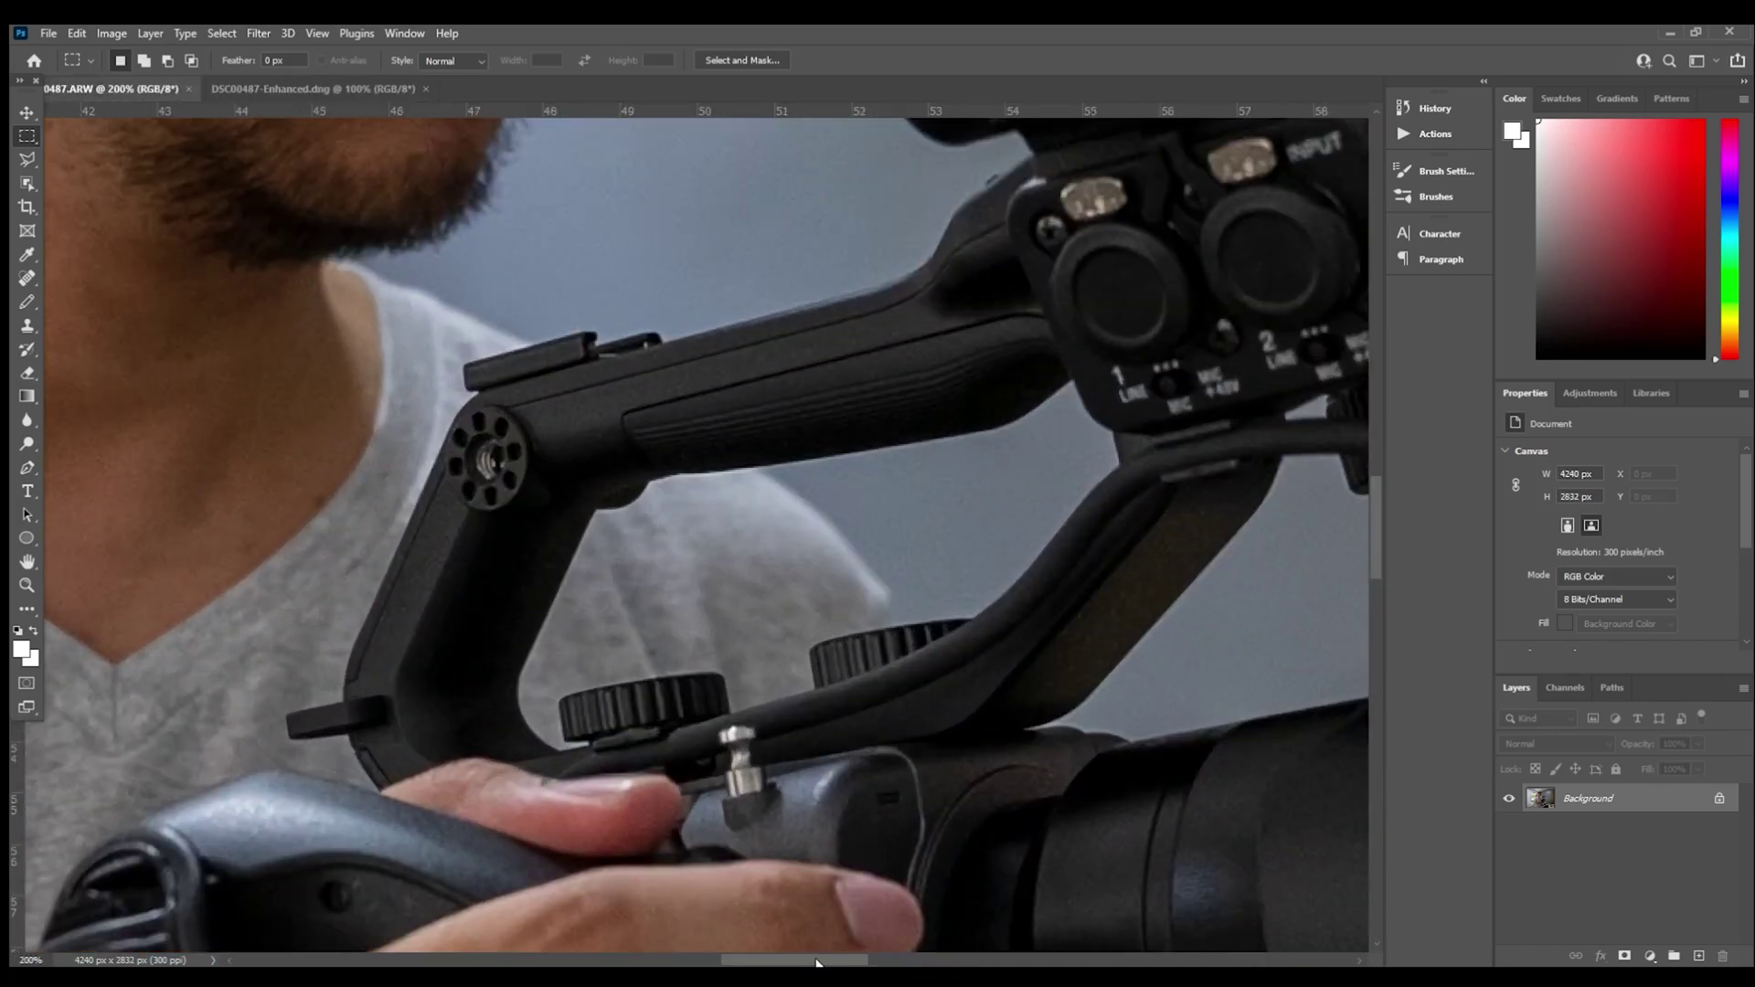
scroll(914, 822, "left", 6)
scroll(914, 822, "up", 5)
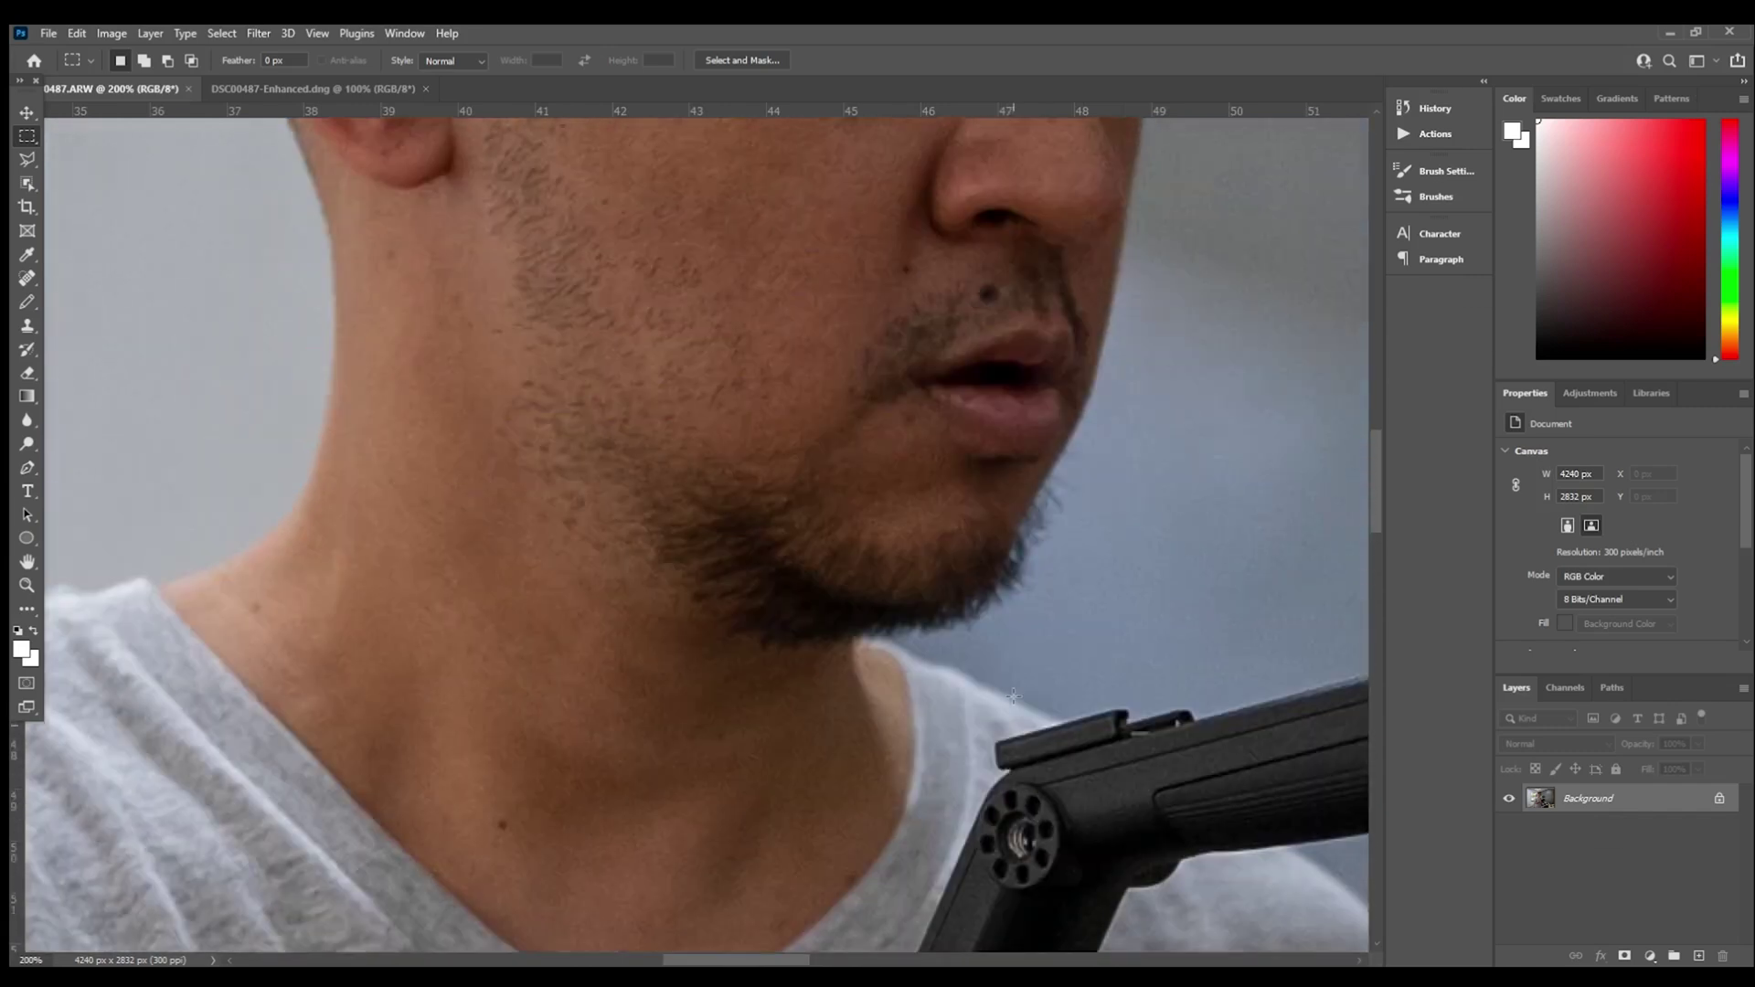
scroll(1012, 697, "up", 5)
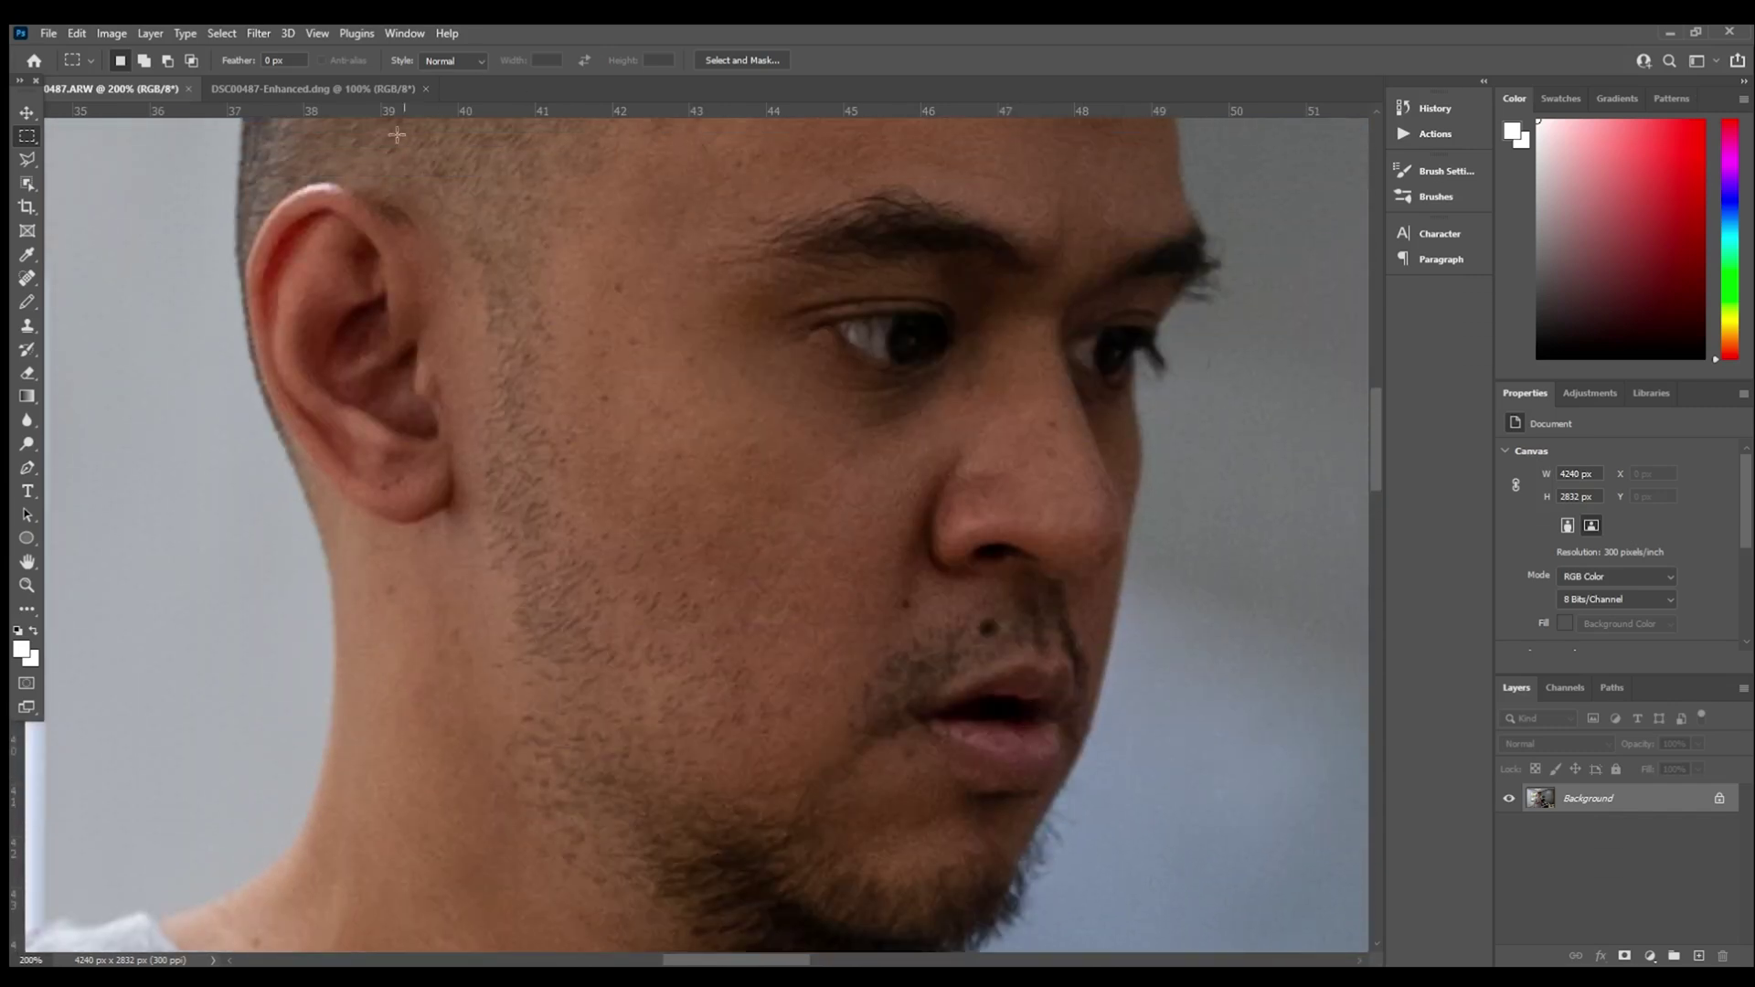
Step: Flip between enhanced and original to compare facial detail, zooming both out to the upper body
left_click(316, 91)
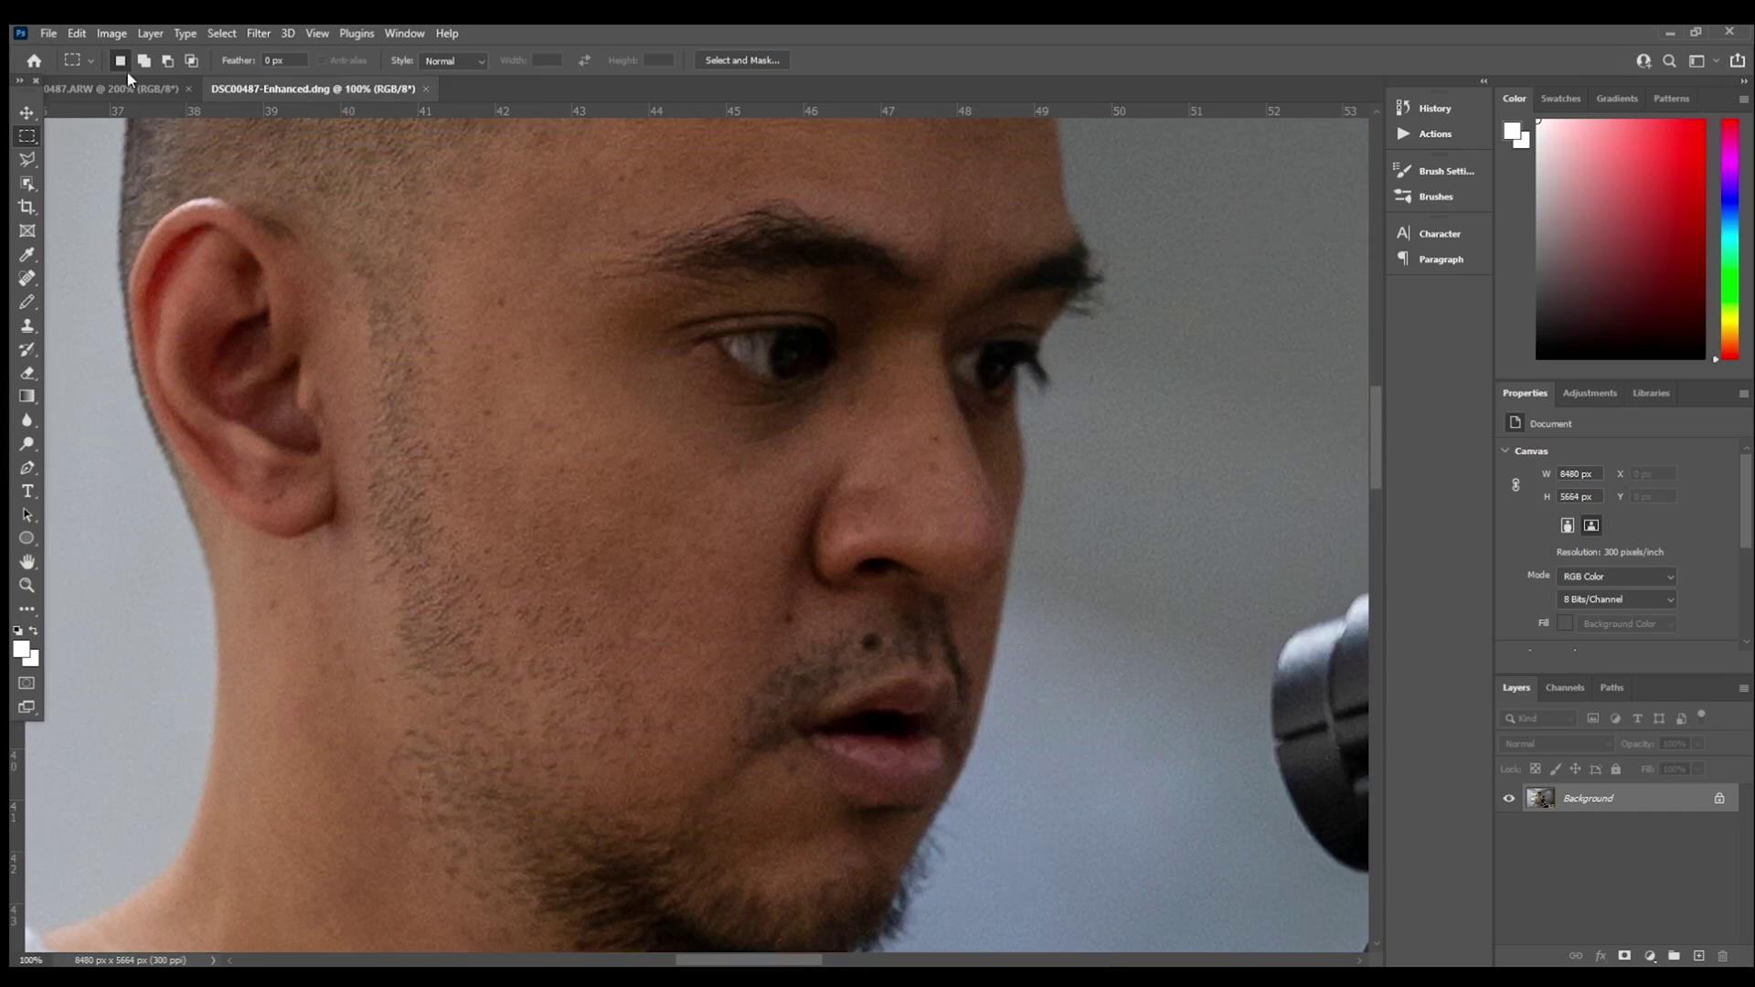
left_click(124, 95)
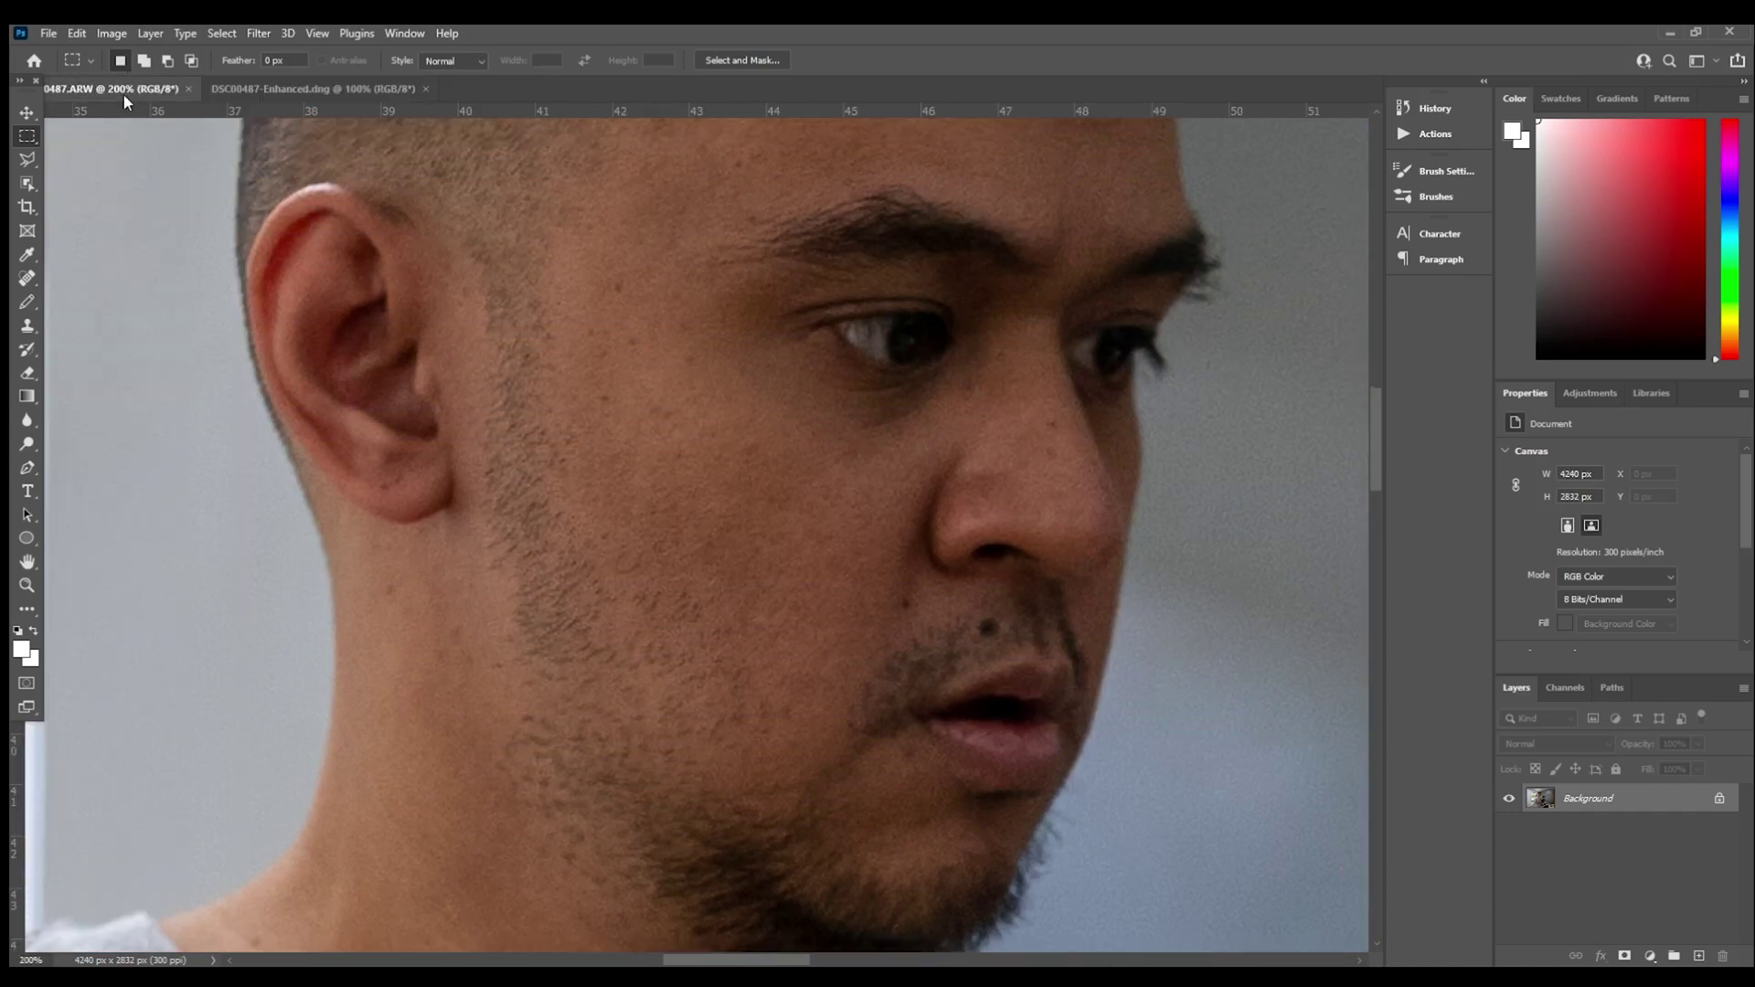
left_click(331, 95)
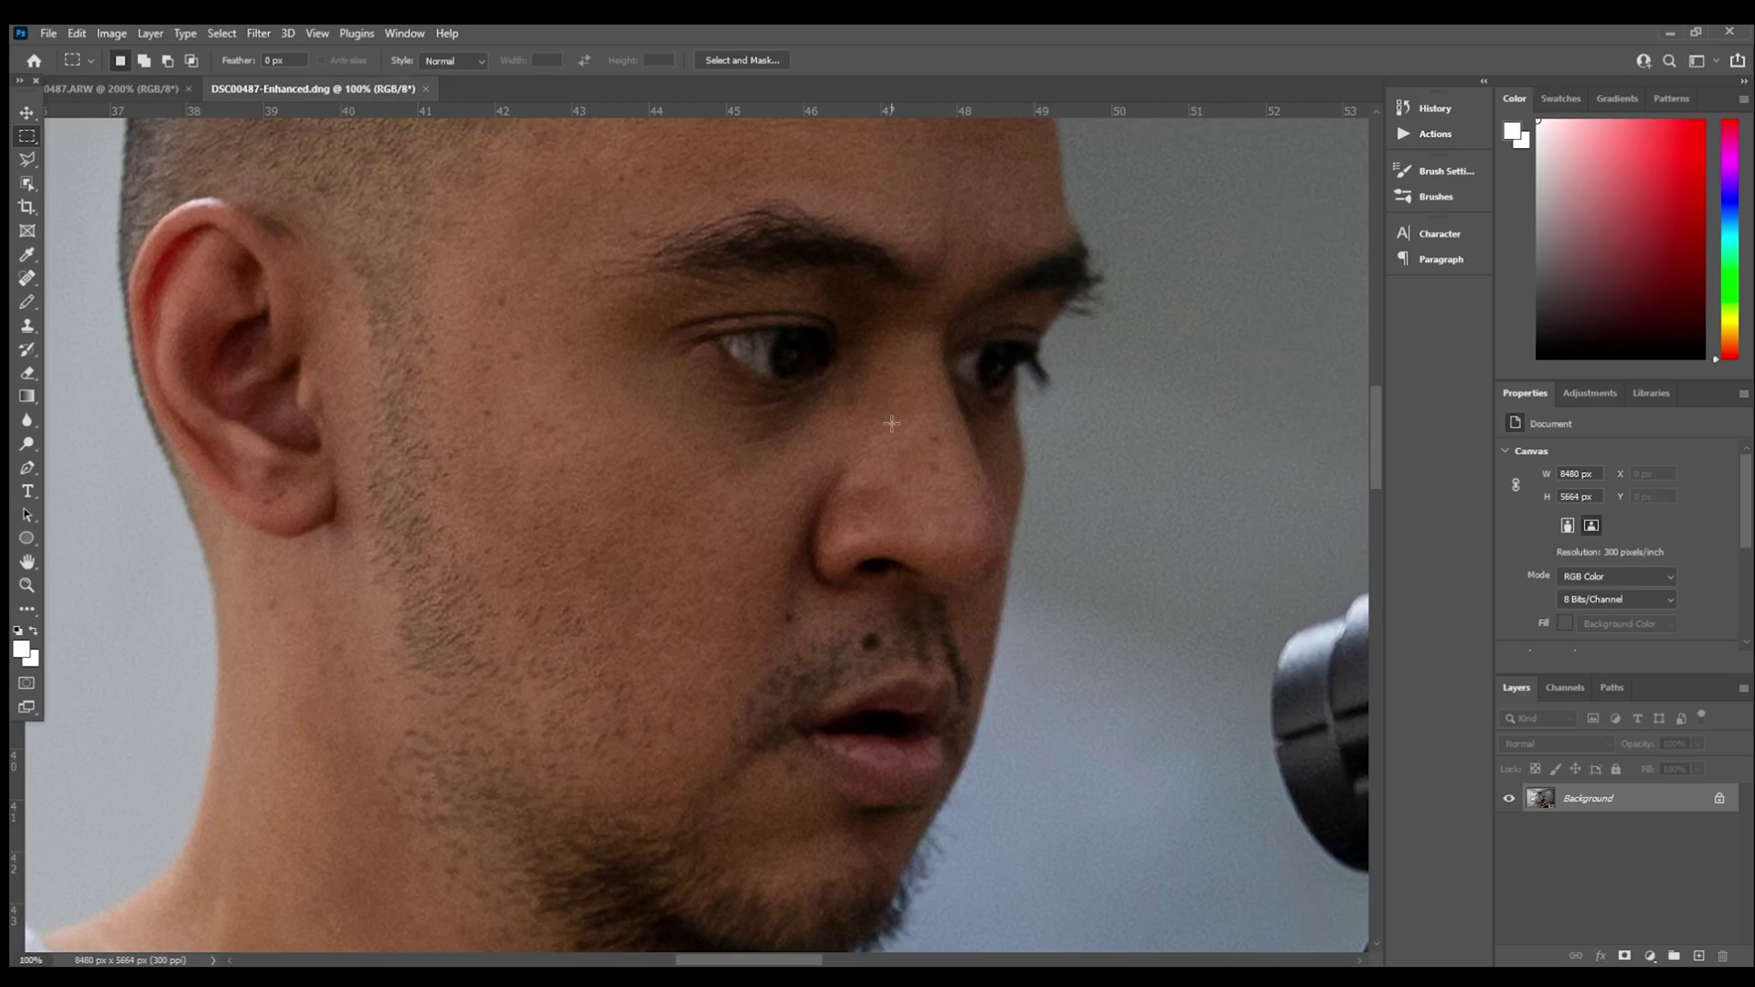
key("ctrl+minus")
key("ctrl+minus")
key("ctrl+minus")
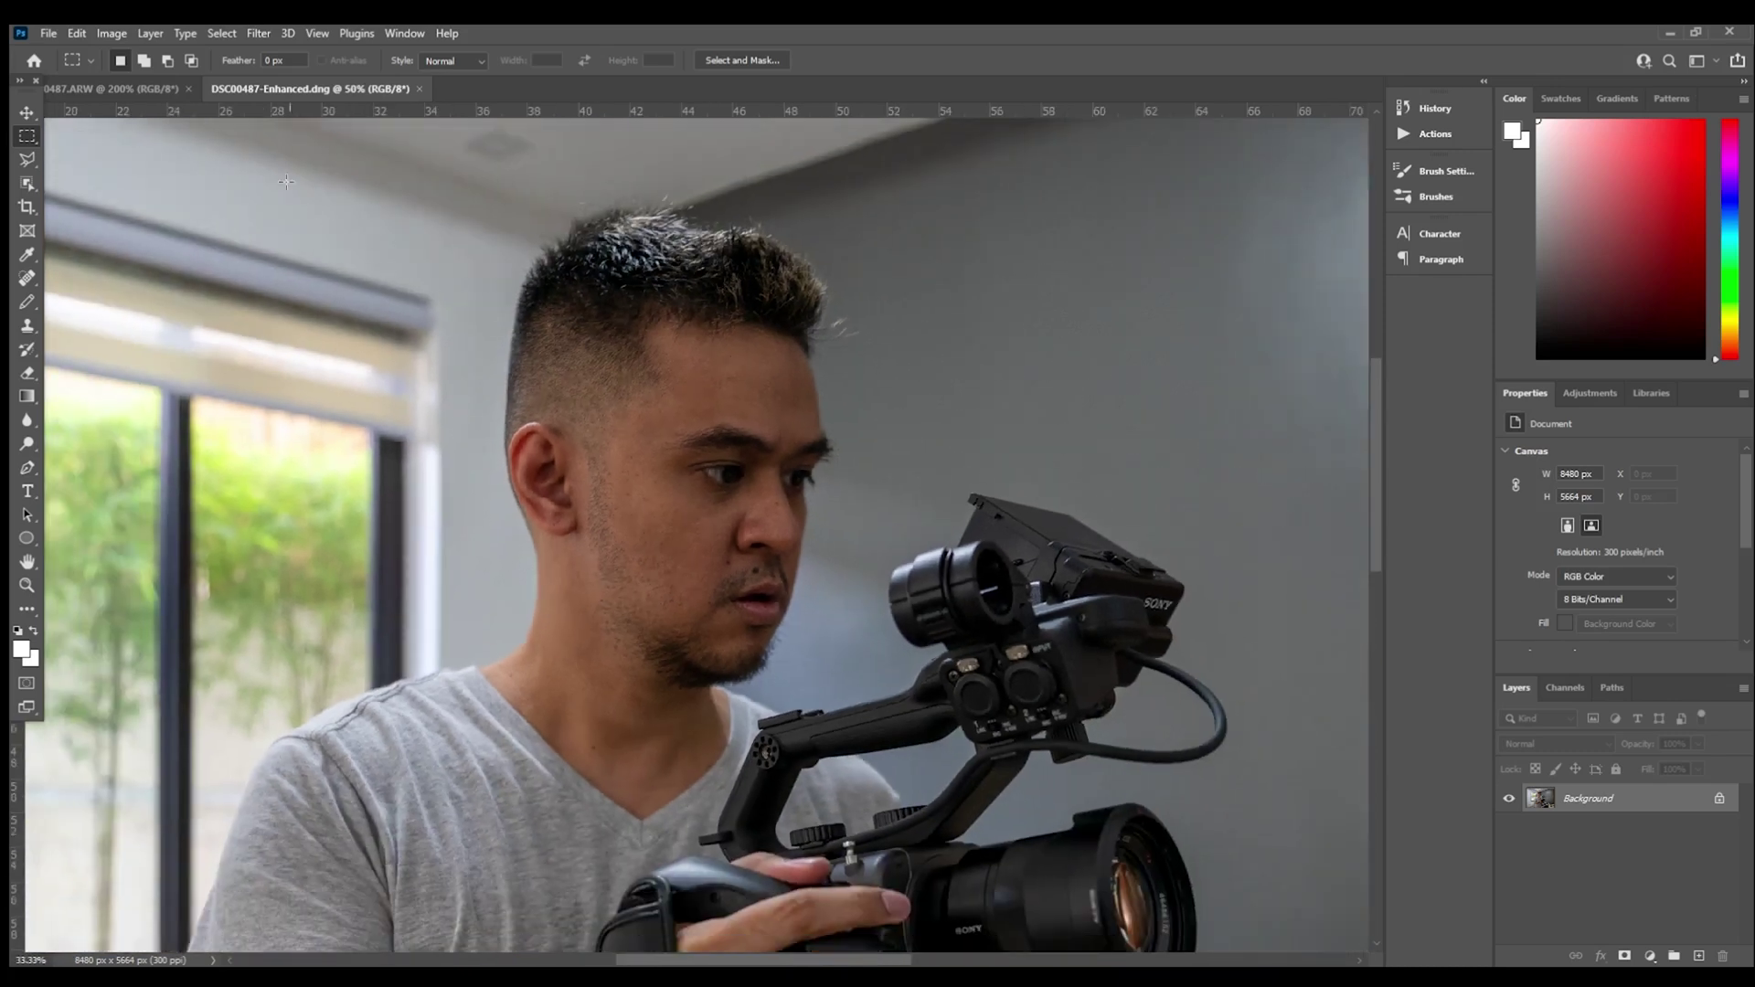
left_click(109, 89)
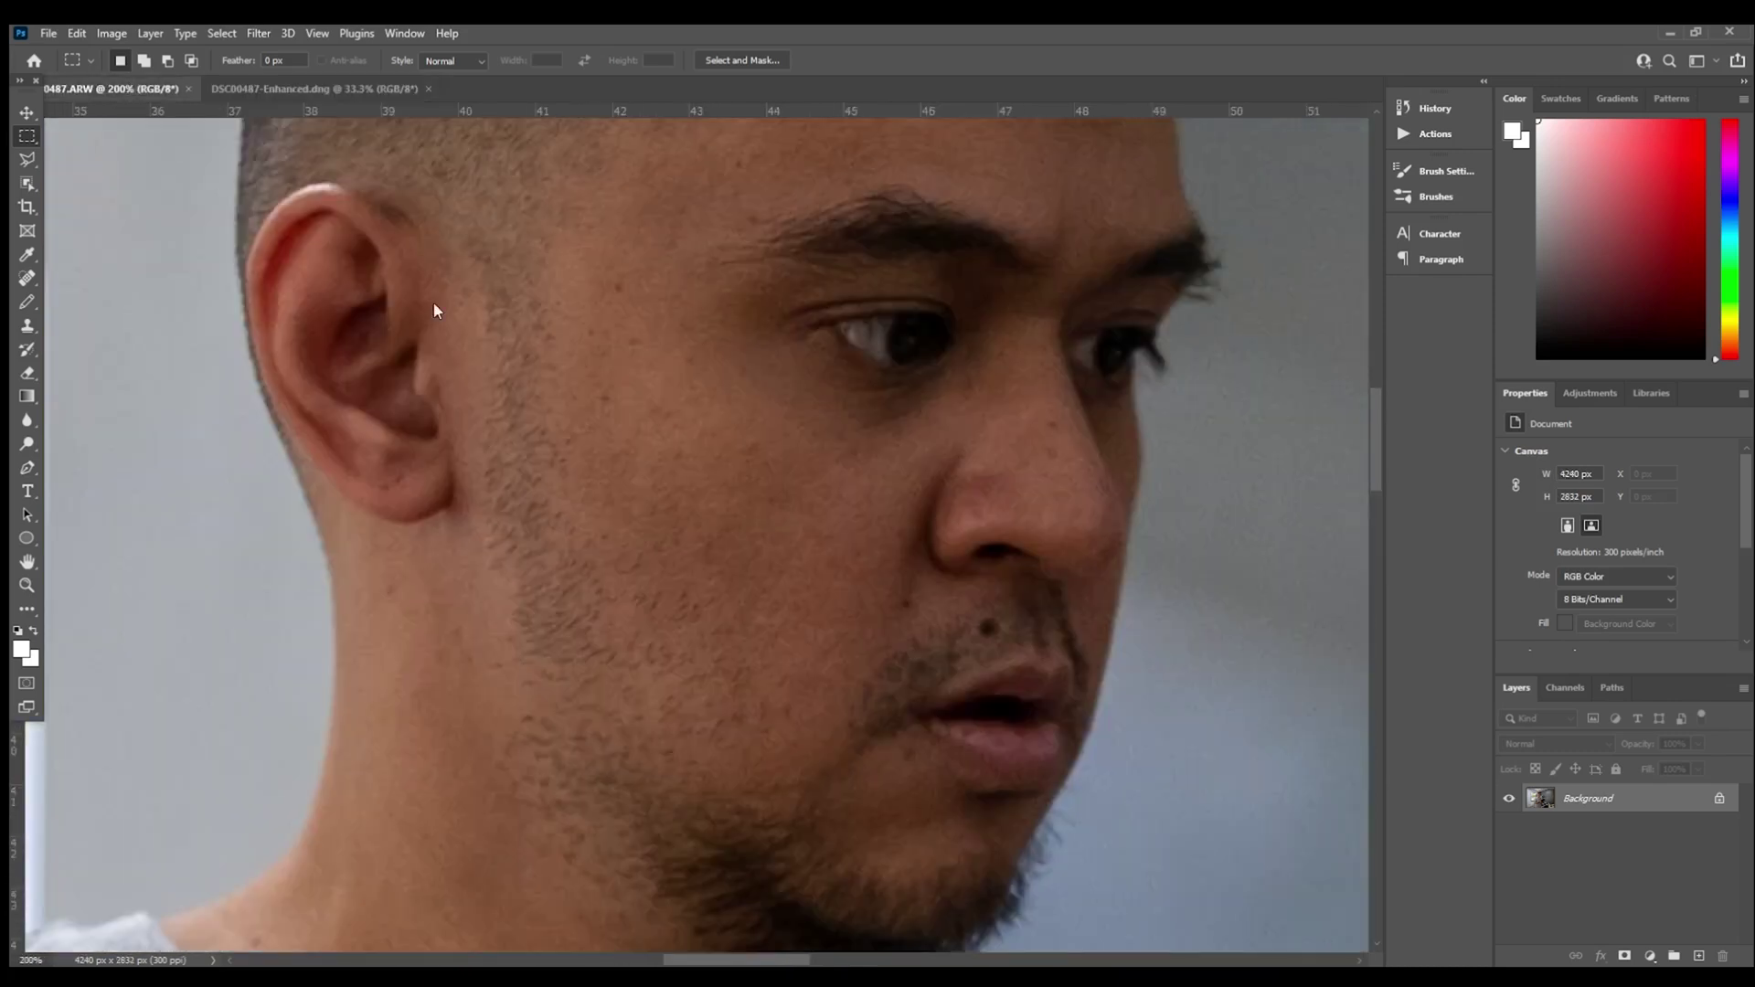
key("ctrl+minus")
key("ctrl+minus")
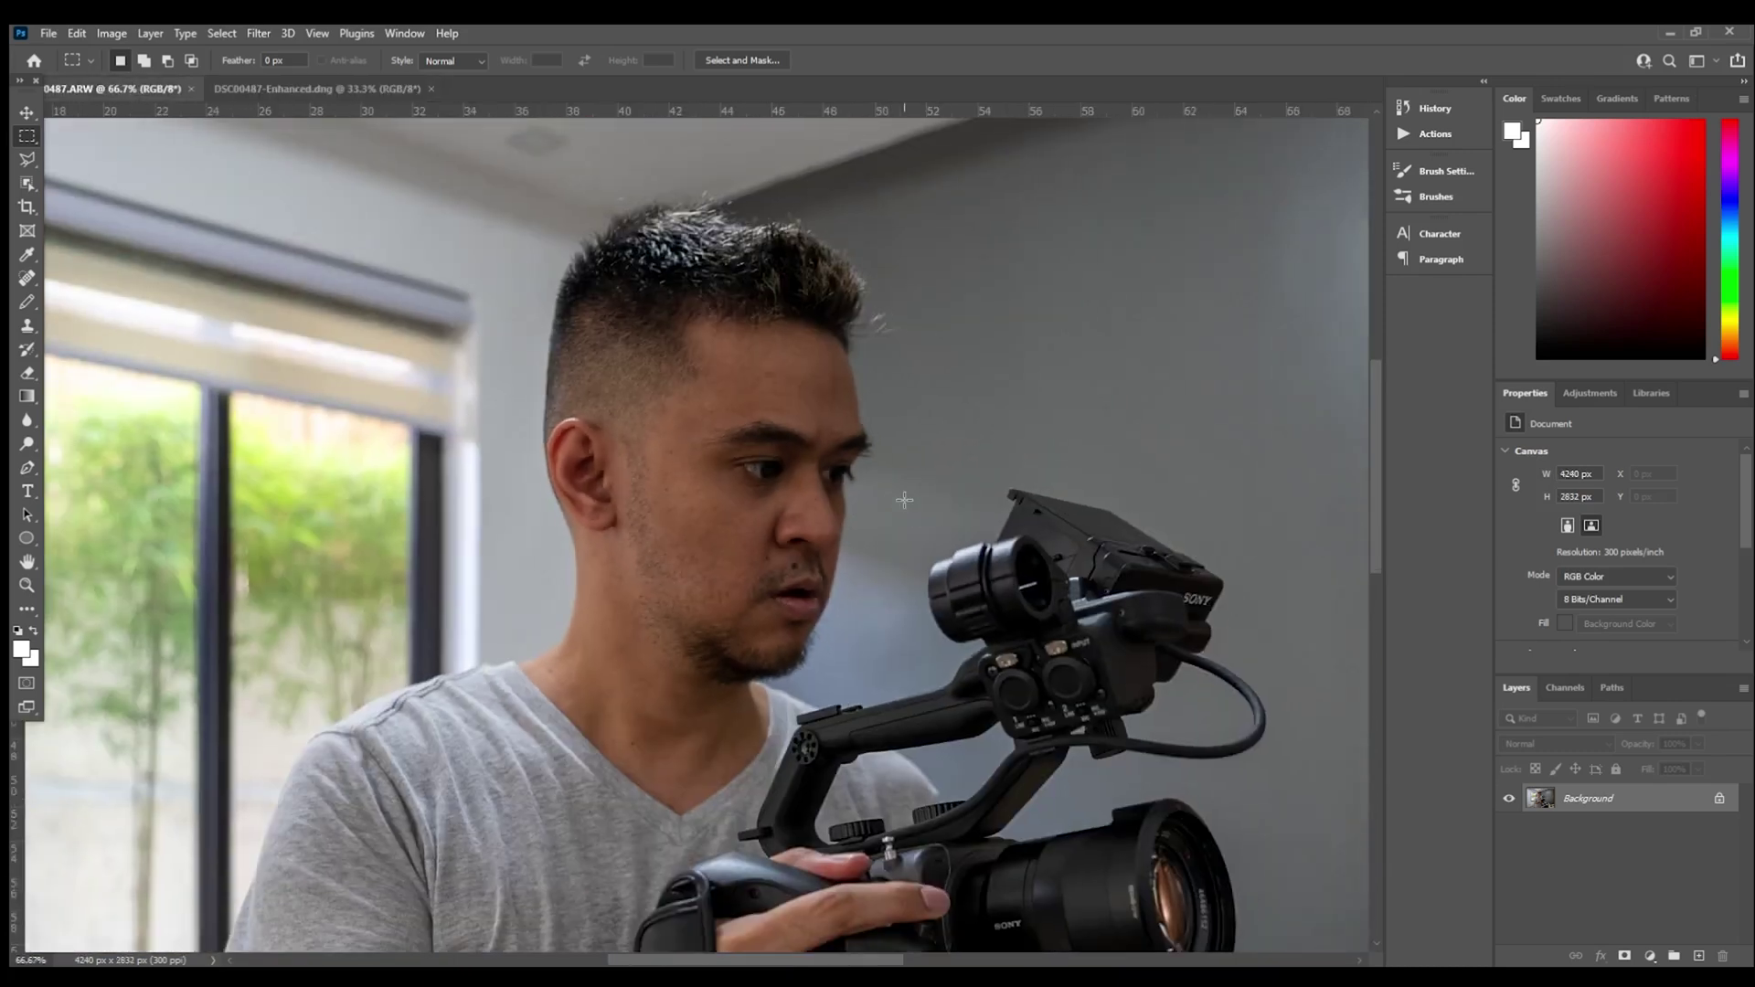